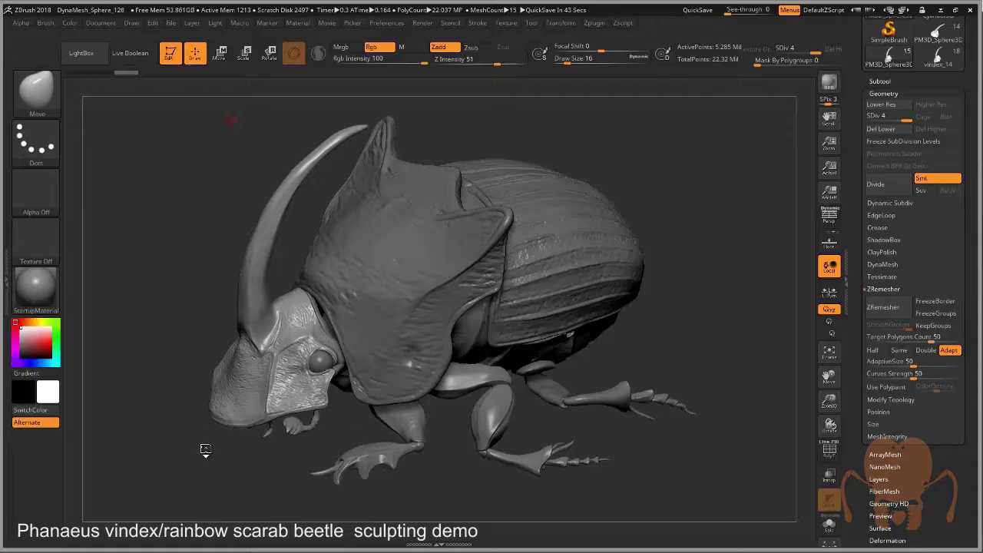
Examine the beetle sculpt from the side and front, including the surface detail on the head and around the eye
{"action": "left_click_drag", "start_coordinate": [209, 449], "coordinate": [212, 446]}
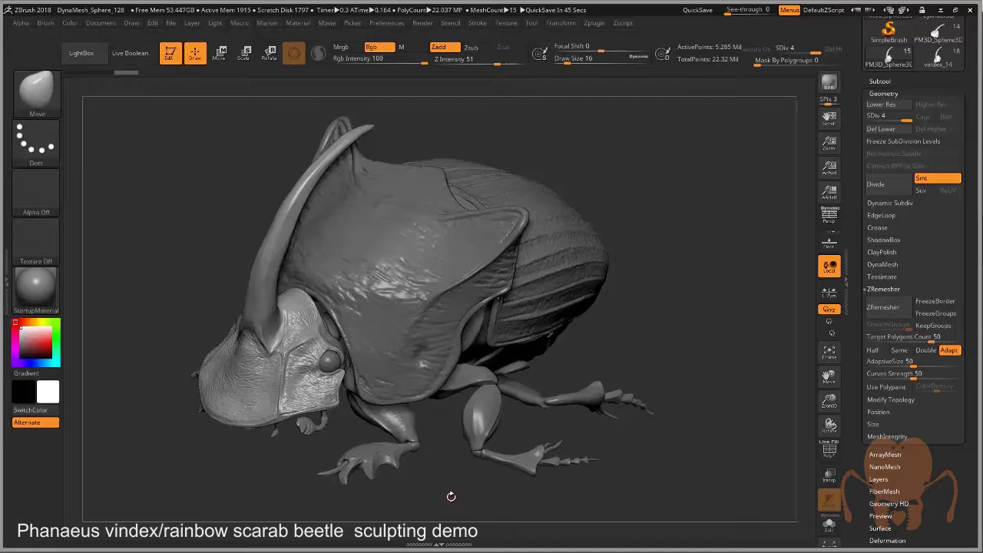
{"action": "left_click_drag", "start_coordinate": [703, 374], "coordinate": [678, 398]}
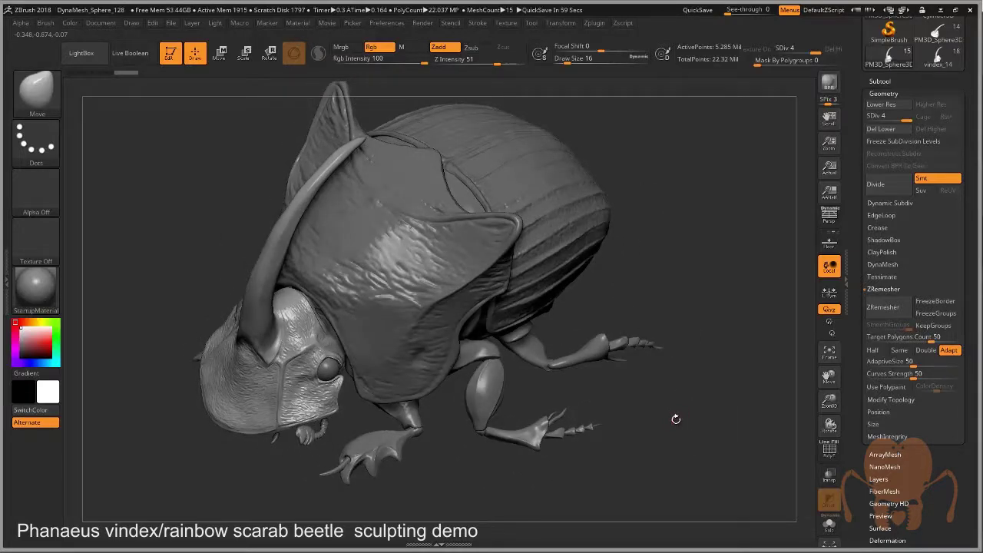
{"action": "left_click_drag", "start_coordinate": [664, 408], "coordinate": [669, 437]}
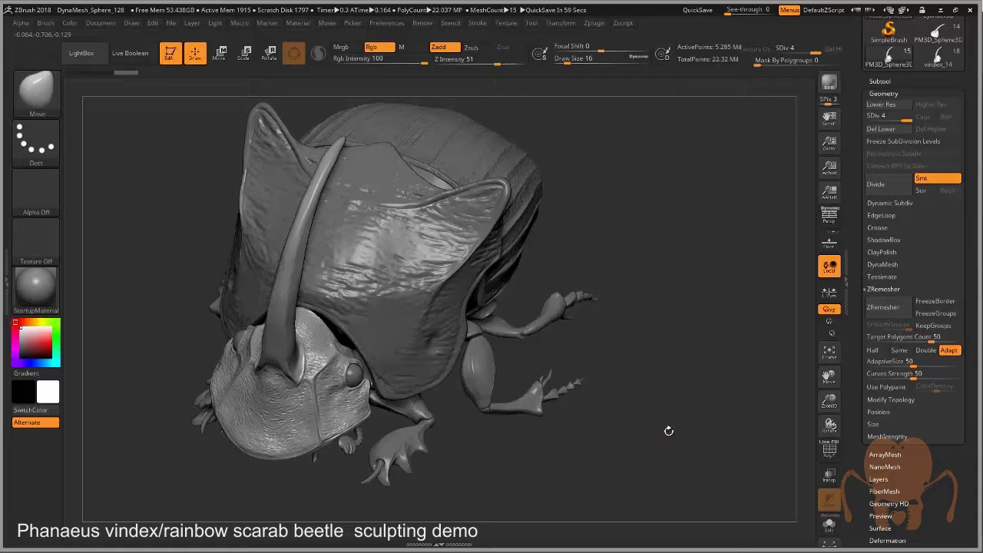
{"action": "left_click_drag", "start_coordinate": [612, 436], "coordinate": [599, 399]}
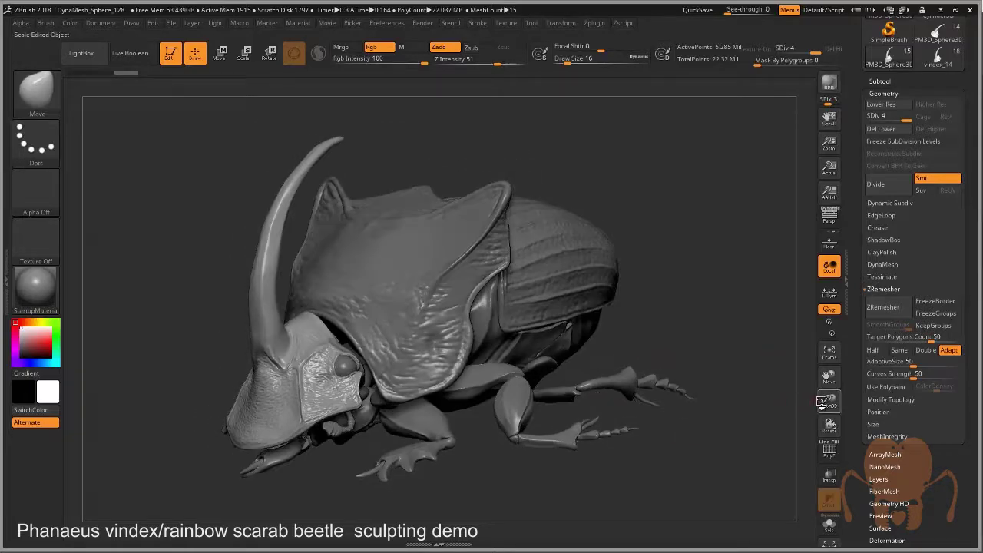
{"action": "left_click_drag", "start_coordinate": [829, 401], "coordinate": [811, 249]}
{"action": "left_click_drag", "start_coordinate": [829, 439], "coordinate": [839, 492]}
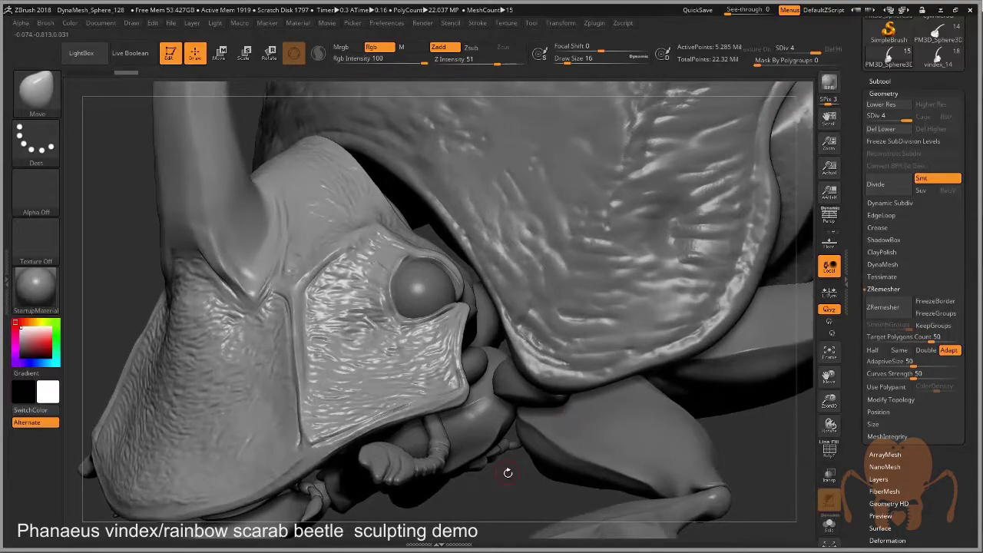
{"action": "mouse_move", "coordinate": [508, 473]}
{"action": "left_mouse_down"}
{"action": "mouse_move", "coordinate": [704, 460]}
{"action": "mouse_move", "coordinate": [578, 410]}
{"action": "mouse_move", "coordinate": [597, 388]}
{"action": "mouse_move", "coordinate": [803, 368]}
{"action": "left_mouse_up"}
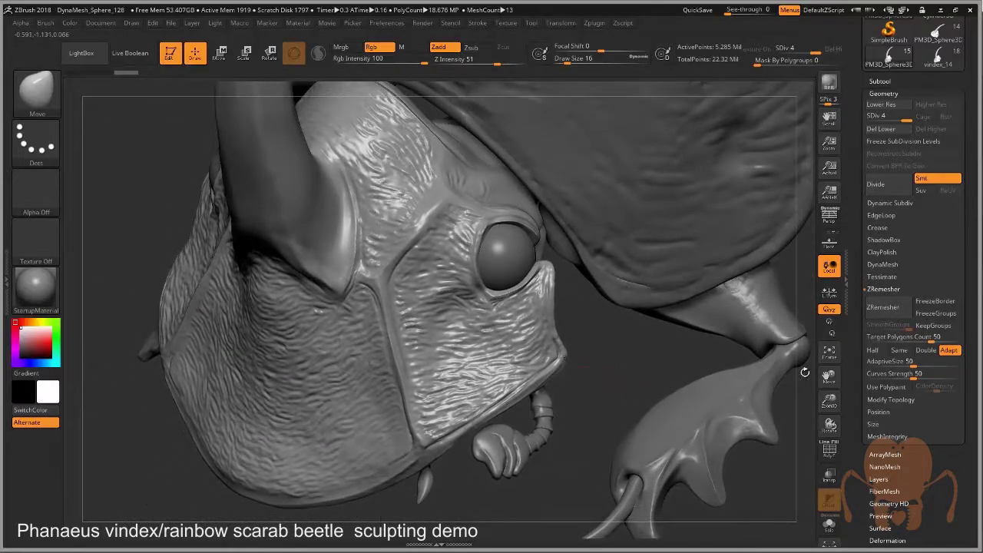
Turn on the polyframe wireframe and inspect the head's mesh density around the cheek and eye
{"action": "left_click", "coordinate": [830, 452]}
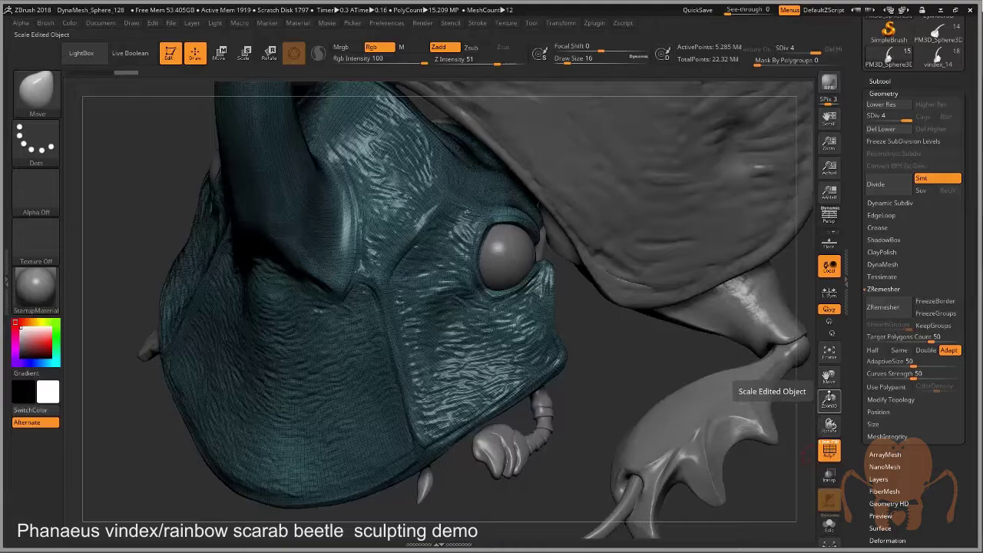
{"action": "left_click_drag", "start_coordinate": [829, 400], "coordinate": [829, 456]}
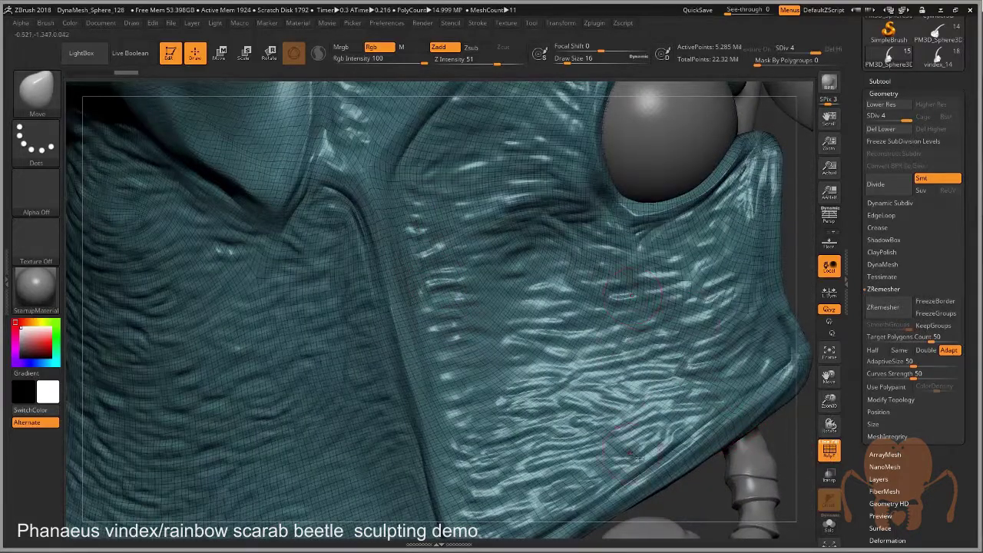
{"action": "left_click_drag", "start_coordinate": [700, 502], "coordinate": [619, 488], "text": "alt"}
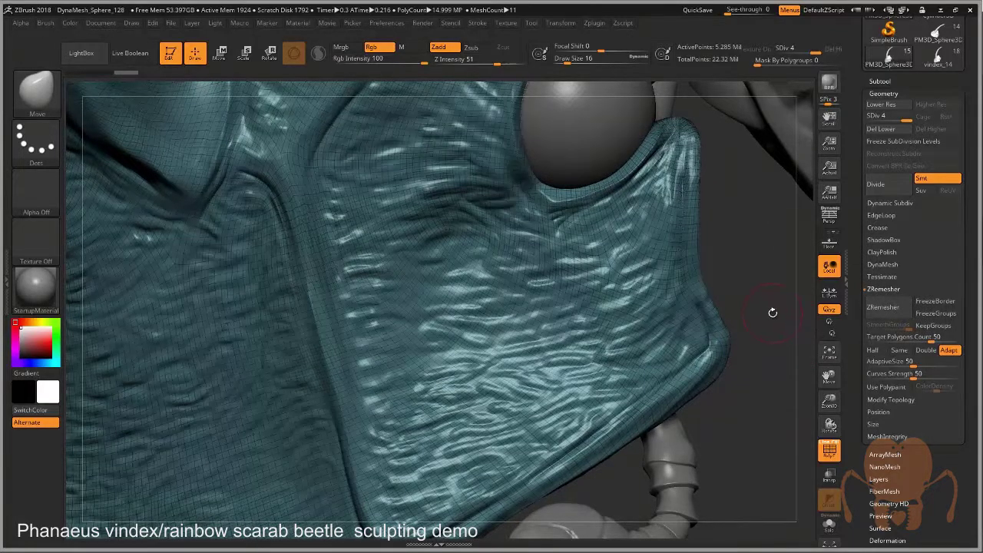
{"action": "left_click_drag", "start_coordinate": [771, 328], "coordinate": [737, 323]}
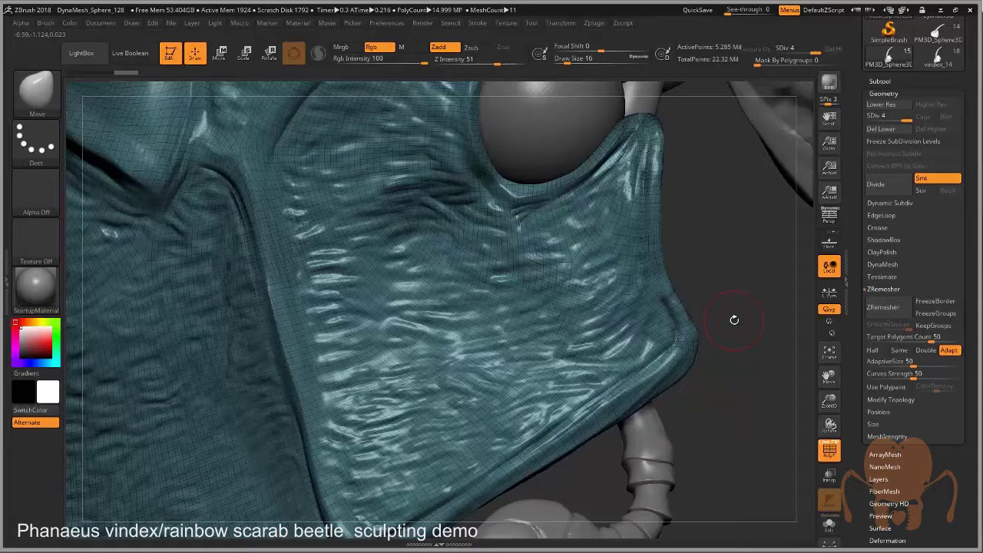
{"action": "left_click_drag", "start_coordinate": [743, 390], "coordinate": [693, 368]}
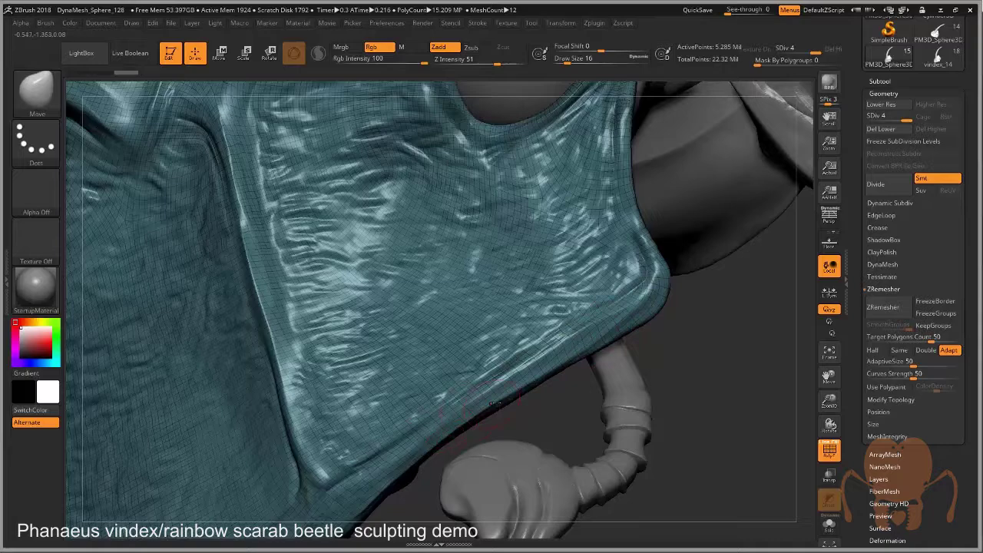
{"action": "left_click_drag", "start_coordinate": [829, 401], "coordinate": [593, 323]}
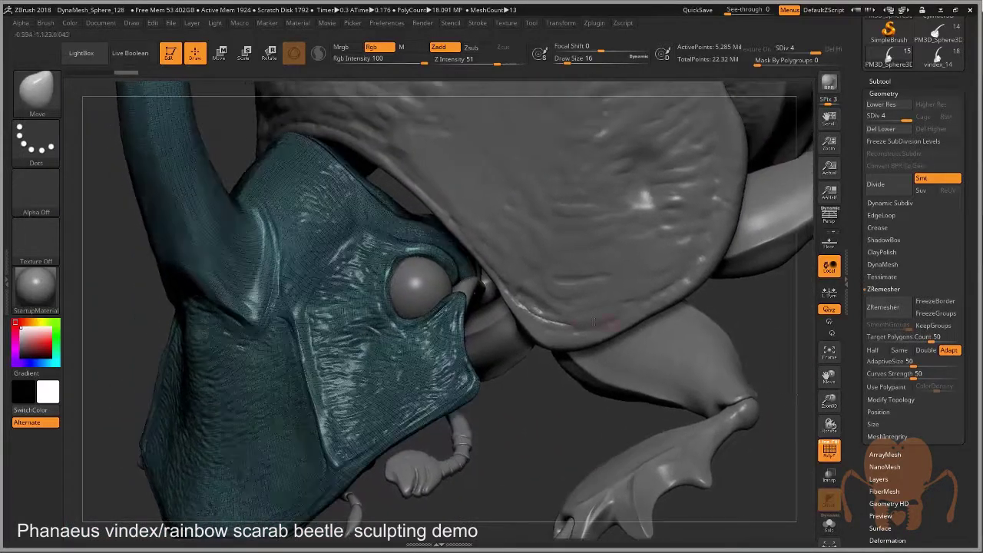
Switch to the vindex_14 tool and inspect its retopologized head wireframe around the horn base and front plate
{"action": "left_click", "coordinate": [948, 63]}
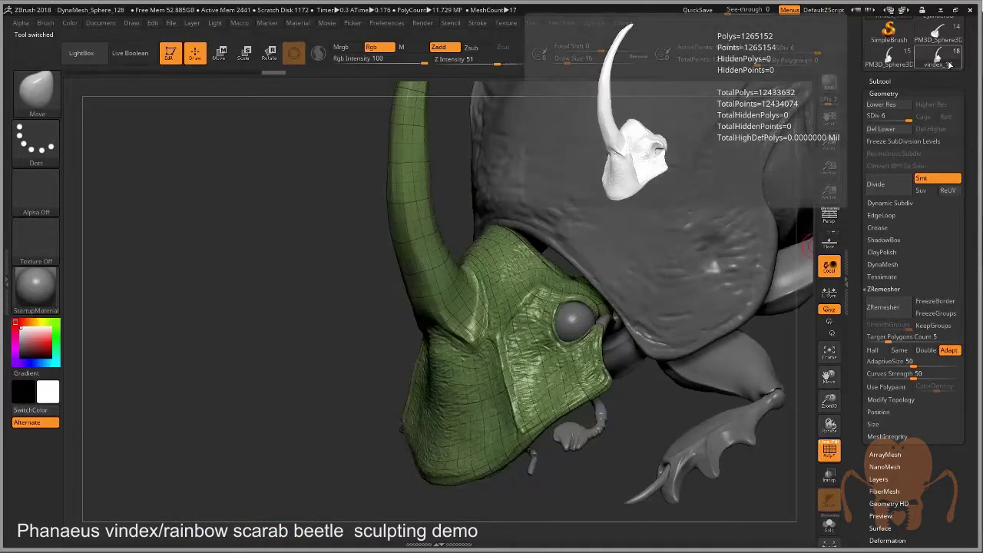
{"action": "left_click_drag", "start_coordinate": [832, 400], "coordinate": [844, 439]}
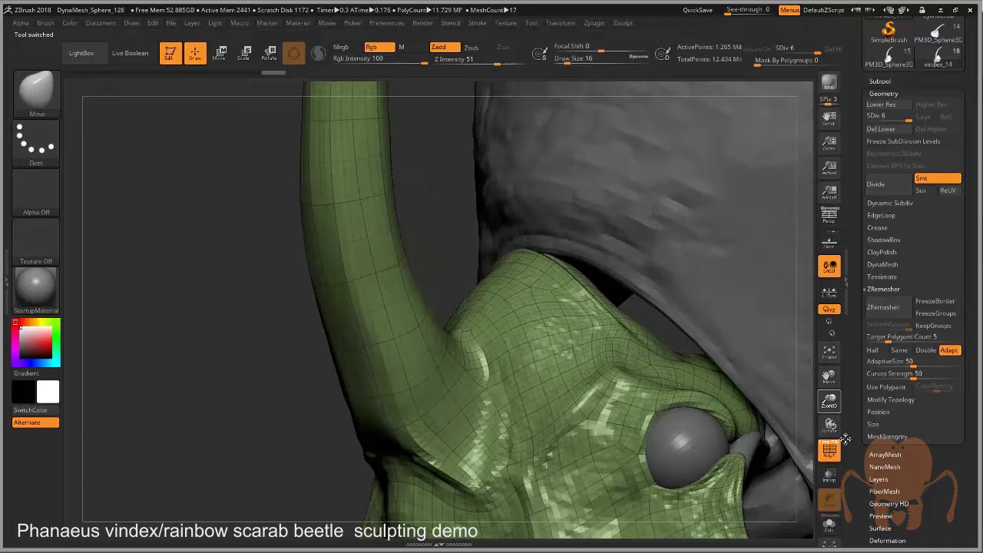
{"action": "left_click_drag", "start_coordinate": [828, 376], "coordinate": [793, 209]}
{"action": "left_click_drag", "start_coordinate": [753, 356], "coordinate": [812, 358]}
{"action": "left_click_drag", "start_coordinate": [830, 399], "coordinate": [830, 413]}
{"action": "left_click_drag", "start_coordinate": [828, 376], "coordinate": [812, 275]}
Drop the vindex_14 head to subdivision level 1 and restore it to level 6 to compare the detail
{"action": "left_click_drag", "start_coordinate": [888, 118], "coordinate": [864, 118]}
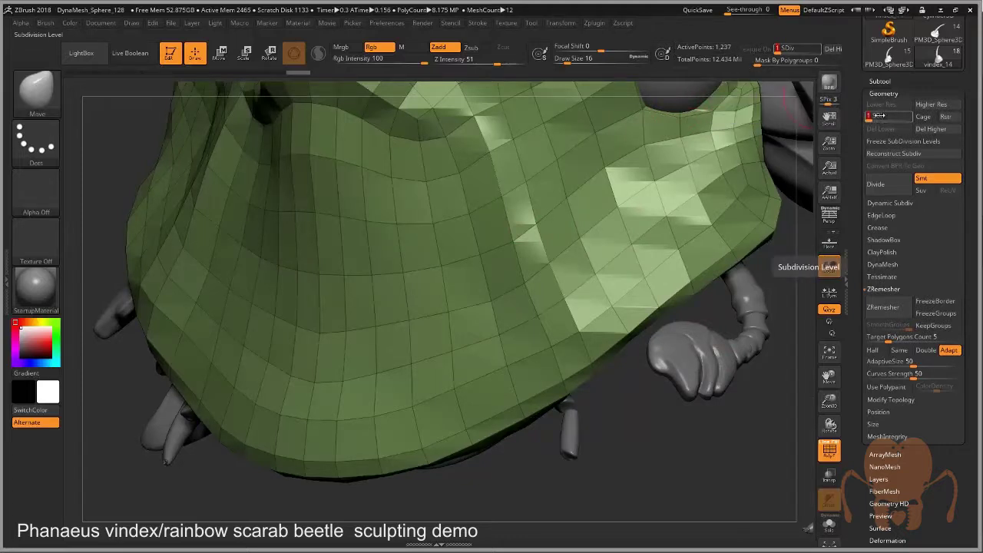
{"action": "left_click_drag", "start_coordinate": [879, 116], "coordinate": [898, 110]}
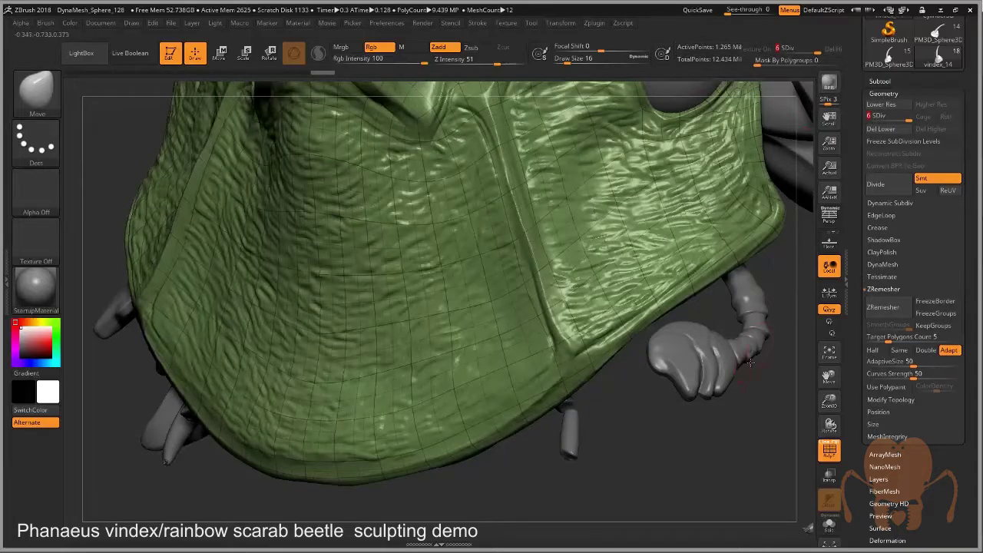
{"action": "left_click_drag", "start_coordinate": [634, 411], "coordinate": [597, 409]}
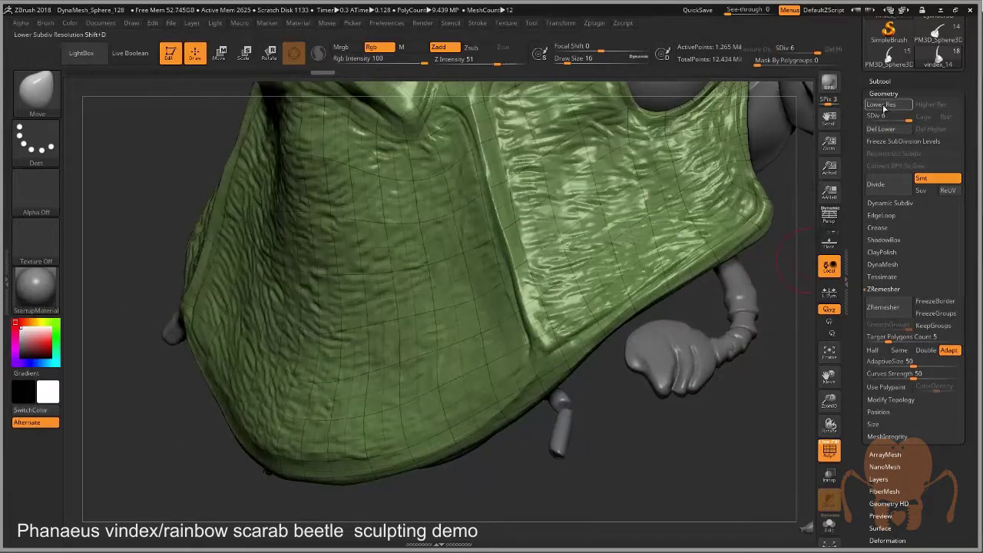
Lower the head's subdivision to level 2 and raise it back up to level 4
{"action": "left_click", "coordinate": [880, 105]}
{"action": "left_click", "coordinate": [881, 105]}
{"action": "left_click", "coordinate": [880, 105]}
{"action": "left_click", "coordinate": [881, 104]}
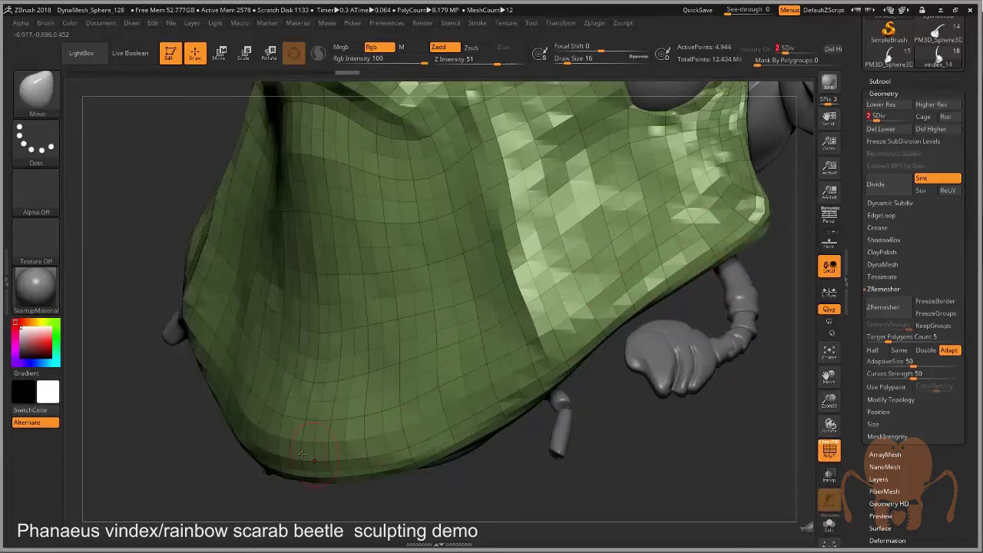
{"action": "left_click_drag", "start_coordinate": [538, 461], "coordinate": [513, 227]}
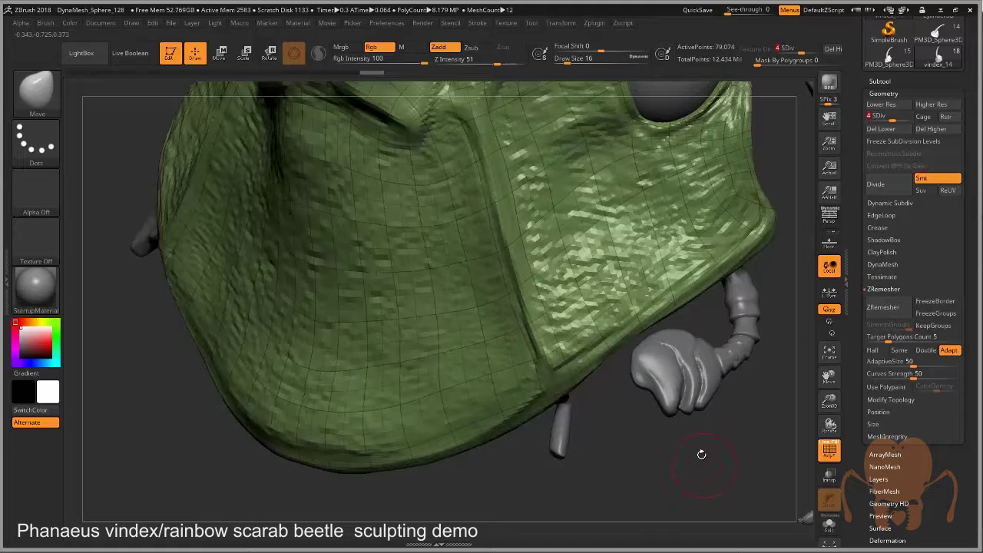
Examine the edge flow of the level 4 head from below, around the eye and from the opposite side
{"action": "left_click_drag", "start_coordinate": [700, 454], "coordinate": [668, 391]}
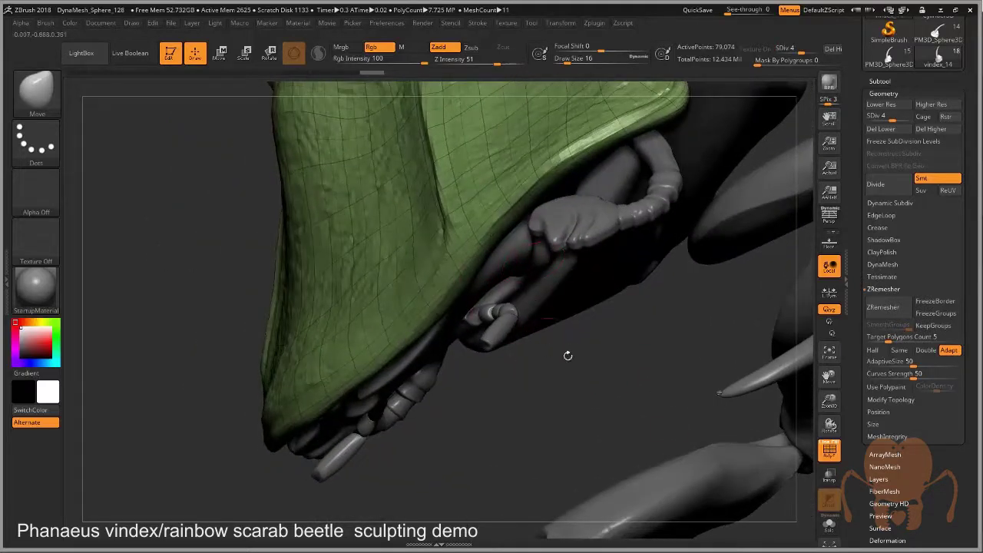
{"action": "left_click_drag", "start_coordinate": [569, 353], "coordinate": [717, 412]}
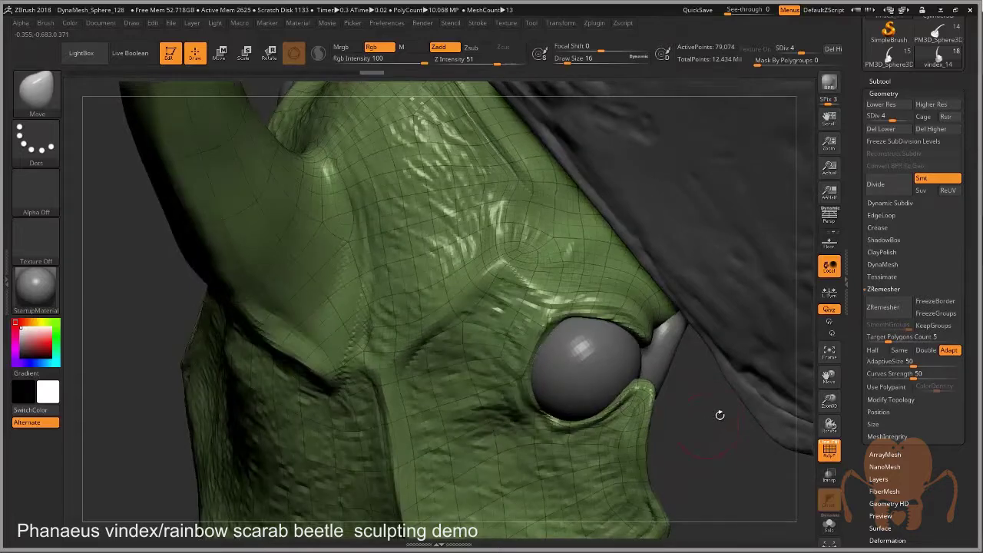
{"action": "left_click_drag", "start_coordinate": [830, 400], "coordinate": [498, 314]}
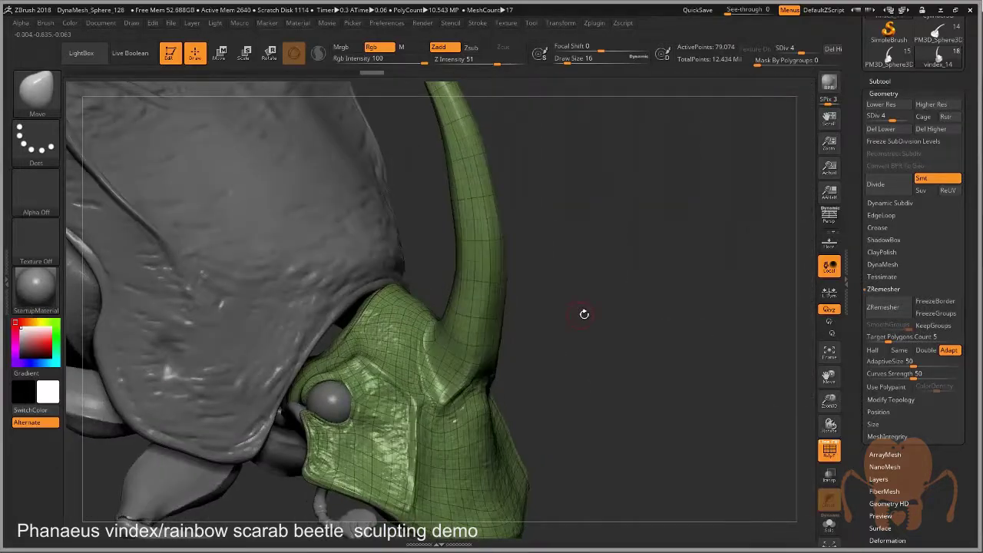
{"action": "left_click_drag", "start_coordinate": [584, 315], "coordinate": [545, 276]}
{"action": "left_click_drag", "start_coordinate": [670, 267], "coordinate": [788, 340]}
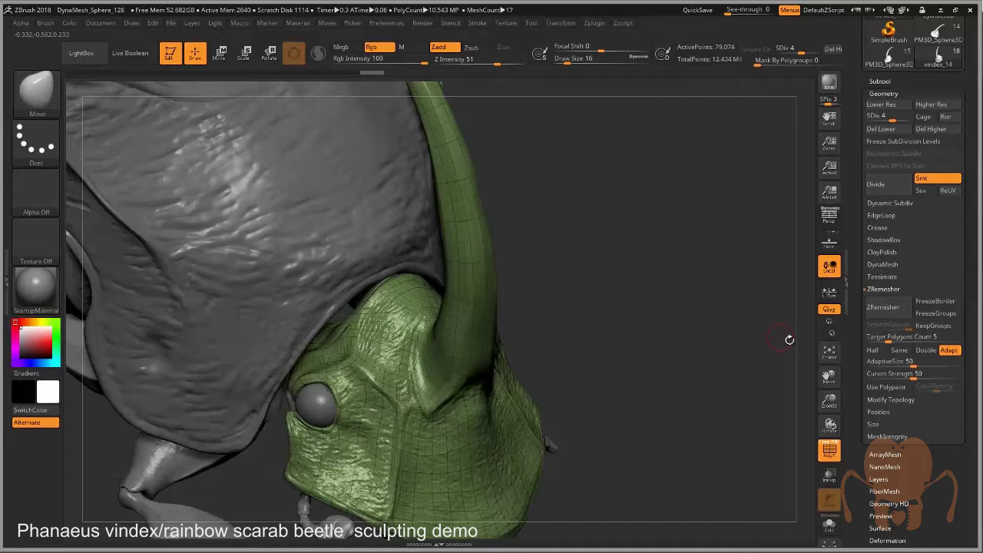
{"action": "left_click_drag", "start_coordinate": [833, 403], "coordinate": [598, 244]}
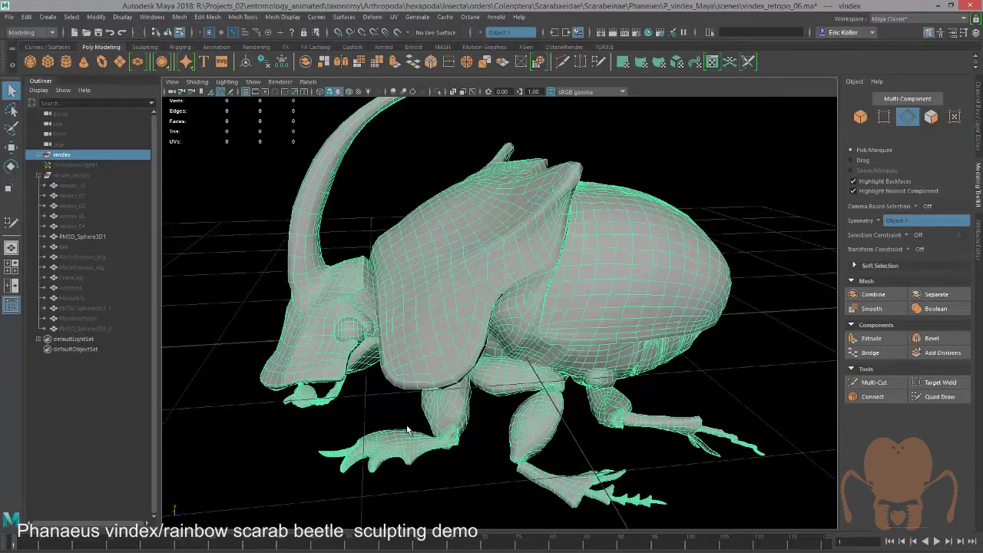
In Maya, hide the vindex retopology group and check the vindex_export group by selecting and deselecting it
{"action": "left_click_drag", "start_coordinate": [408, 430], "coordinate": [492, 436], "text": "alt"}
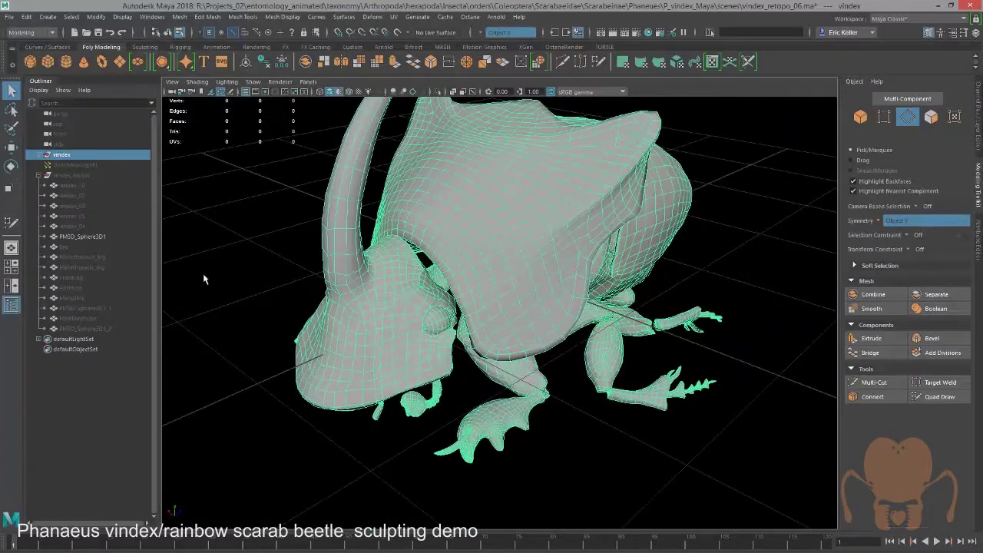
{"action": "left_click", "coordinate": [71, 155]}
{"action": "key", "text": "ctrl+h"}
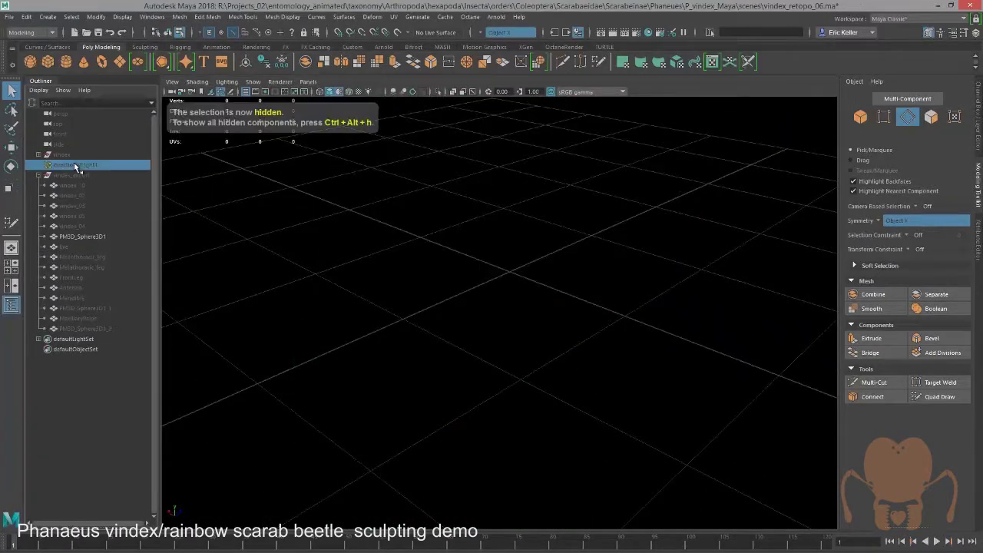
{"action": "left_click", "coordinate": [75, 175]}
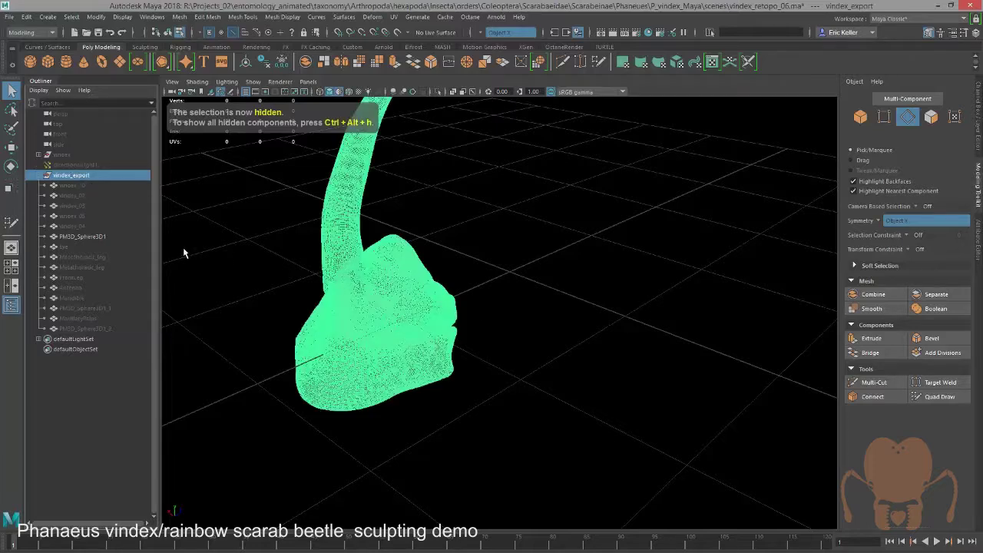
{"action": "left_click", "coordinate": [530, 399]}
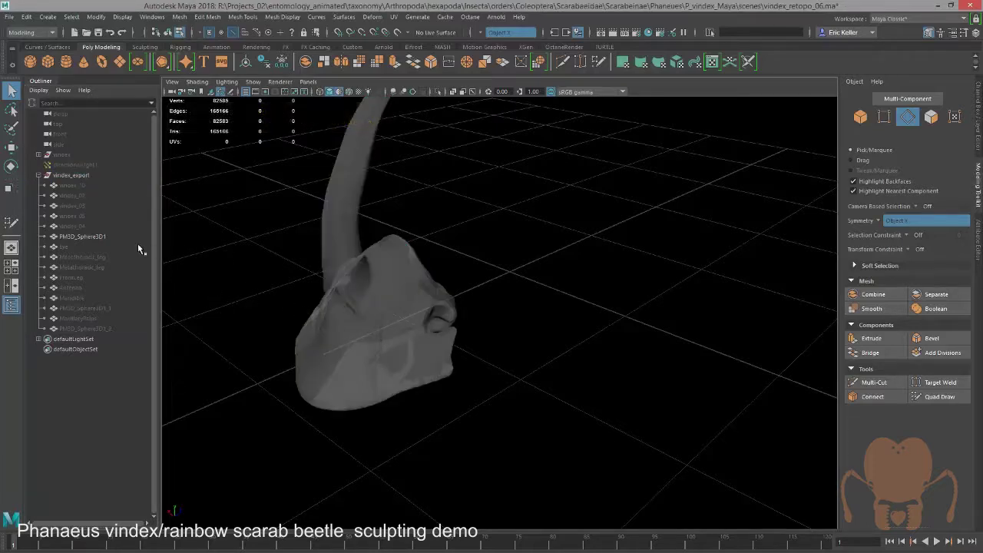
Unfreeze the PM3D_Sphere3D1 head mesh
{"action": "left_click", "coordinate": [117, 238]}
{"action": "left_click", "coordinate": [854, 81]}
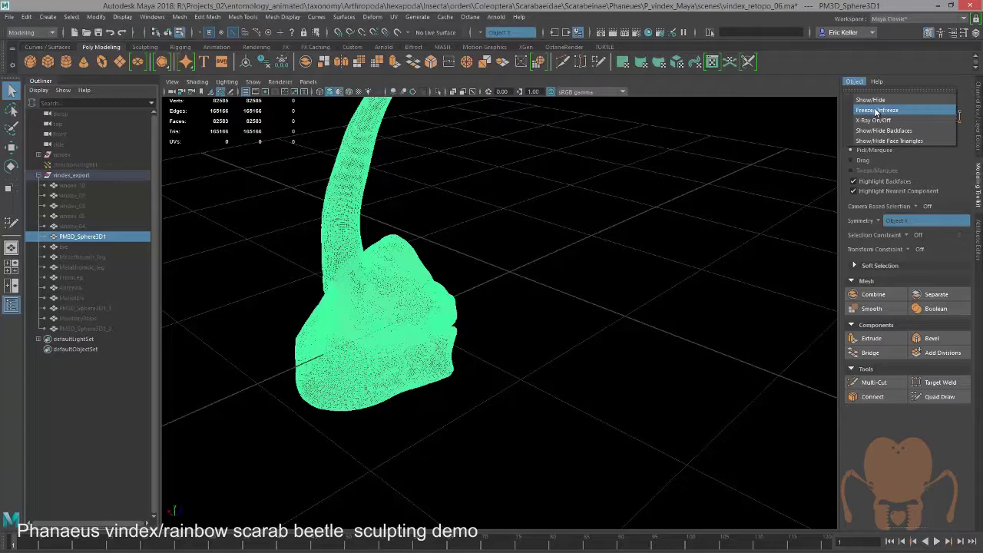
{"action": "left_click", "coordinate": [875, 111]}
Examine the exported head's dense wireframe around the cheek, eye socket and lower edge
{"action": "left_click_drag", "start_coordinate": [632, 279], "coordinate": [663, 303], "text": "alt"}
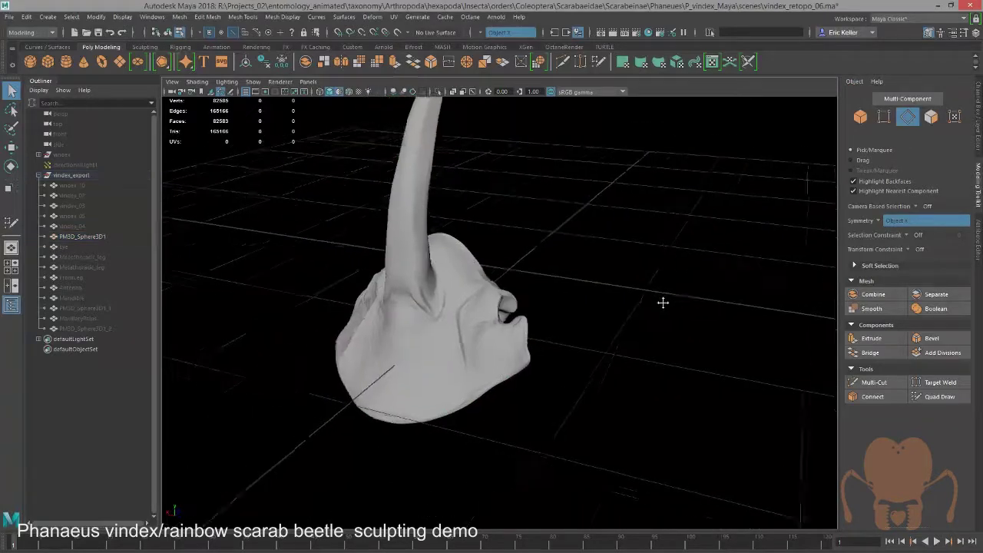
{"action": "middle_click_drag", "start_coordinate": [662, 303], "coordinate": [689, 333], "text": "alt"}
{"action": "right_click_drag", "start_coordinate": [689, 333], "coordinate": [819, 358], "text": "alt"}
{"action": "left_click_drag", "start_coordinate": [743, 333], "coordinate": [676, 321], "text": "alt"}
{"action": "middle_click_drag", "start_coordinate": [696, 318], "coordinate": [684, 294], "text": "alt"}
{"action": "right_click_drag", "start_coordinate": [684, 294], "coordinate": [761, 307], "text": "alt"}
{"action": "left_click", "coordinate": [557, 309]}
{"action": "middle_click_drag", "start_coordinate": [585, 323], "coordinate": [560, 239], "text": "alt"}
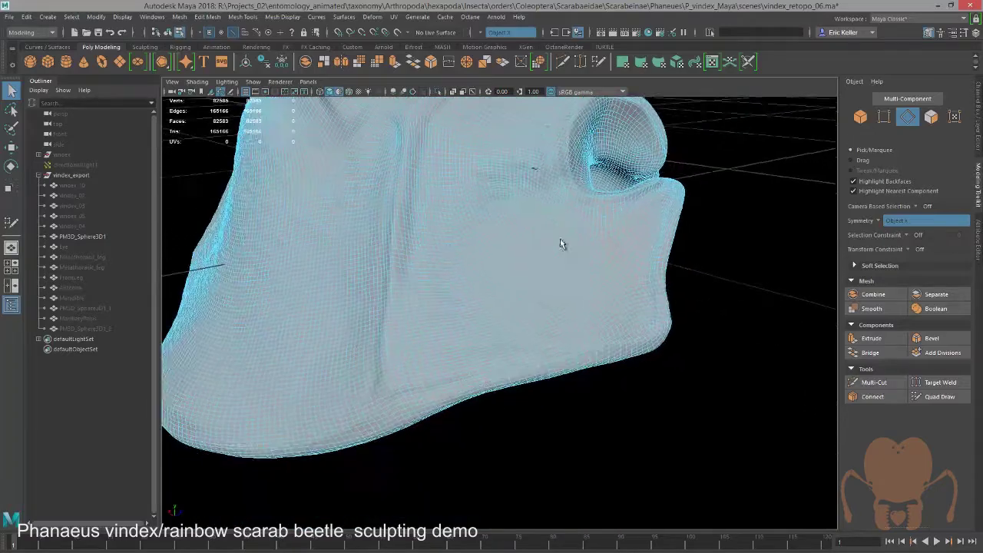
{"action": "right_click_drag", "start_coordinate": [568, 259], "coordinate": [729, 289], "text": "alt"}
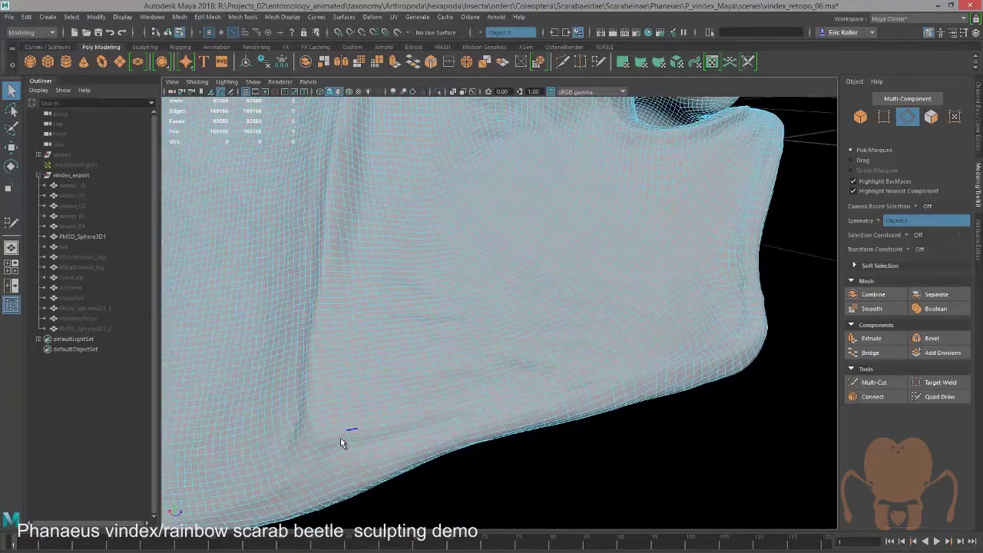
{"action": "right_click_drag", "start_coordinate": [674, 381], "coordinate": [471, 329], "text": "alt"}
{"action": "middle_click_drag", "start_coordinate": [625, 256], "coordinate": [627, 334], "text": "alt"}
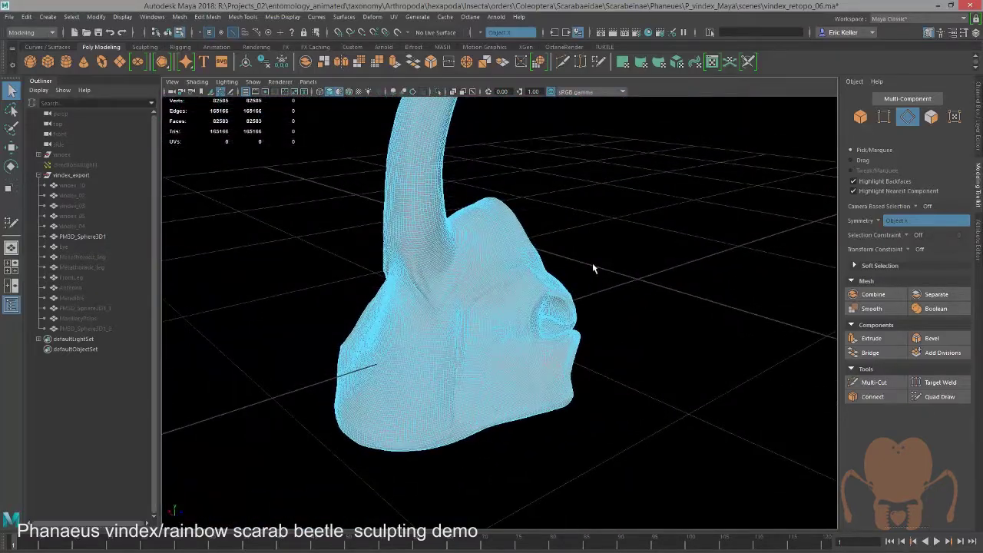
Turn on X-Ray display for the PM3D_Sphere3D1 head mesh and make it the live surface
{"action": "mouse_move", "coordinate": [169, 241]}
{"action": "left_mouse_down", "text": "alt"}
{"action": "mouse_move", "coordinate": [202, 244]}
{"action": "mouse_move", "coordinate": [120, 246]}
{"action": "left_mouse_up", "text": "alt"}
{"action": "left_click", "coordinate": [109, 238]}
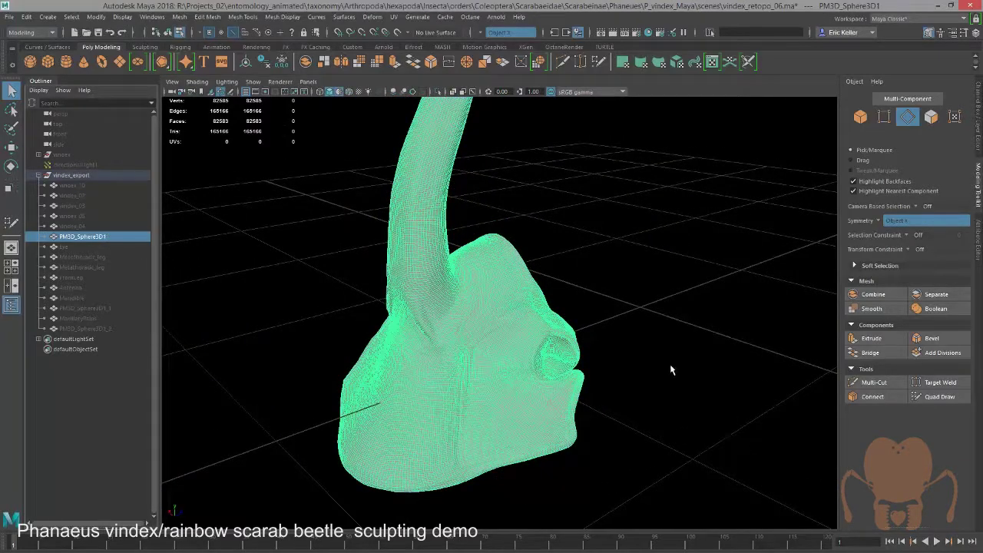
{"action": "left_click", "coordinate": [854, 81]}
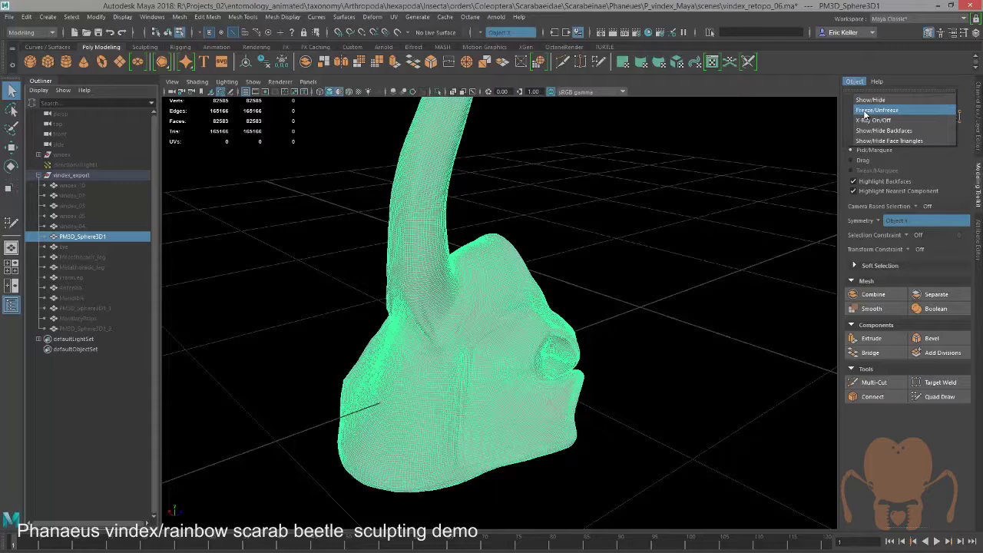
{"action": "left_click", "coordinate": [868, 114]}
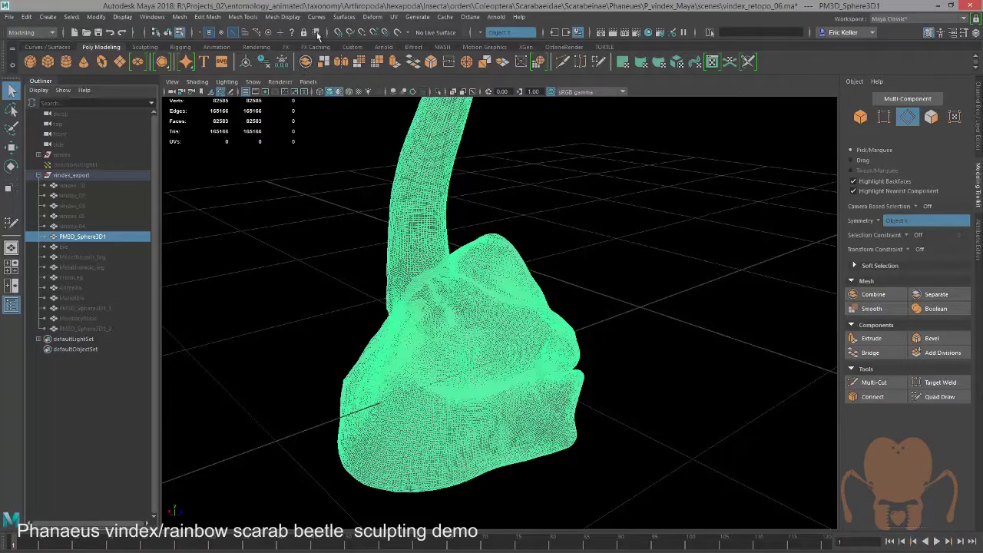
{"action": "left_click", "coordinate": [397, 32]}
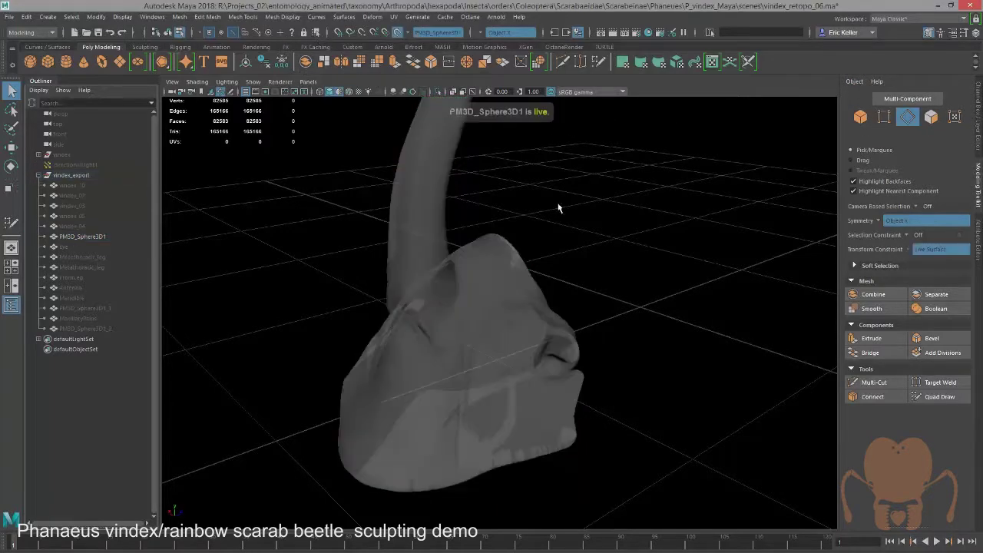
Draw a symmetrical strip of four quads along the head's lower edge with Quad Draw
{"action": "left_click_drag", "start_coordinate": [557, 208], "coordinate": [582, 248], "text": "alt"}
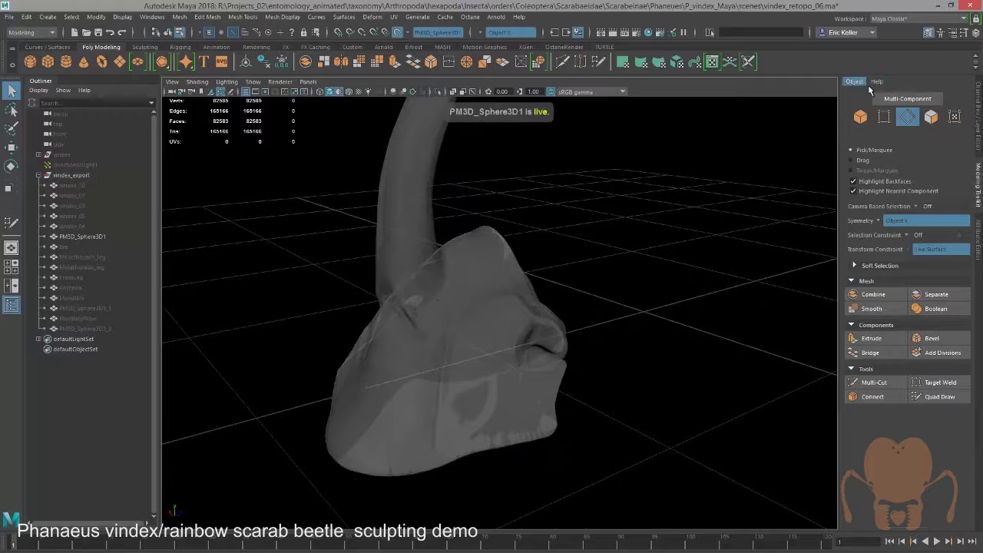
{"action": "left_click", "coordinate": [939, 397]}
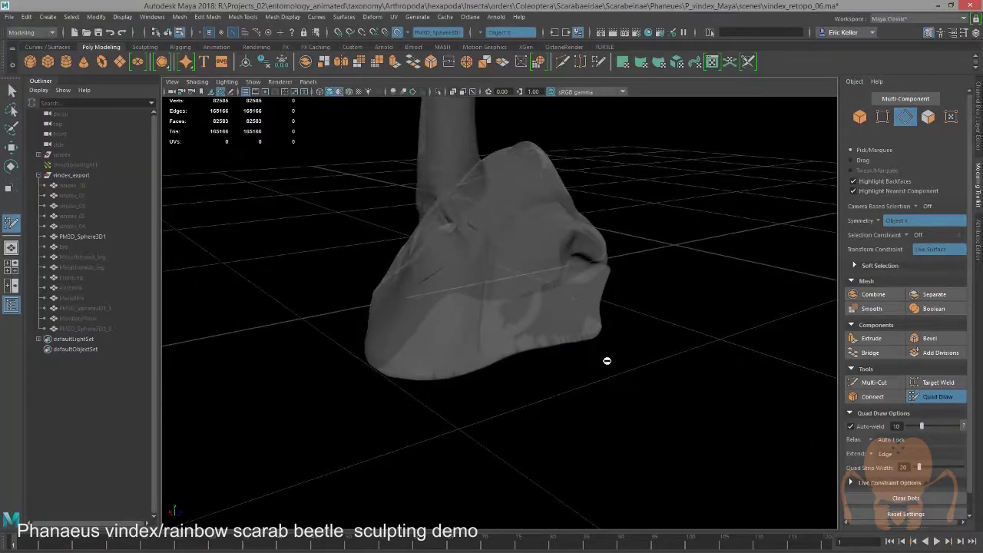
{"action": "scroll", "coordinate": [607, 360], "scroll_direction": "up", "scroll_amount": 5}
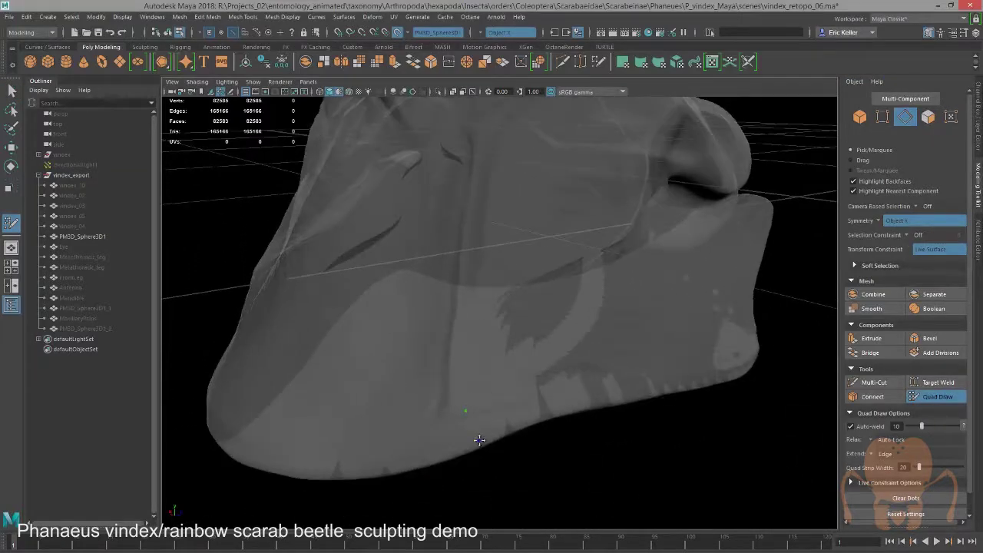
{"action": "left_click", "coordinate": [503, 396], "text": "shift"}
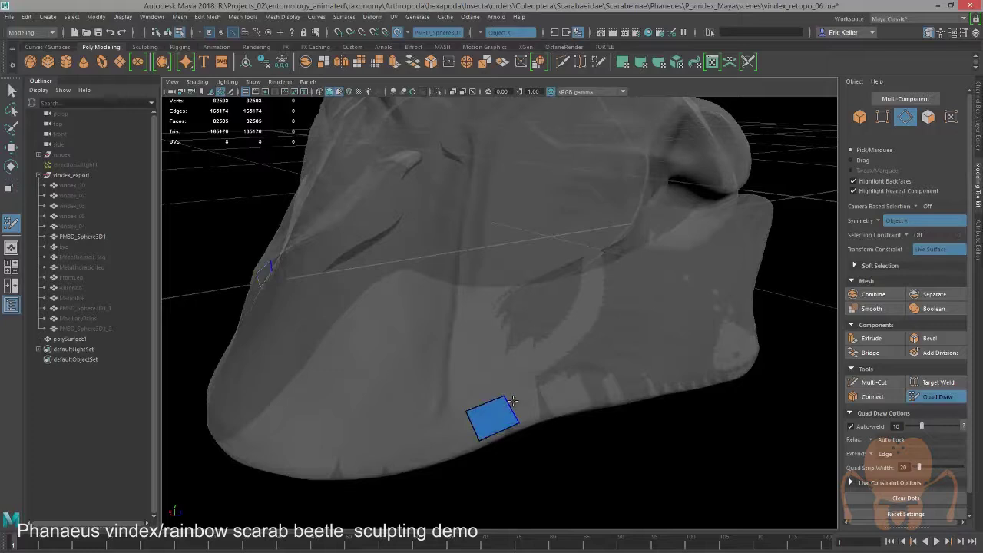
{"action": "mouse_move", "coordinate": [507, 407]}
{"action": "left_mouse_down"}
{"action": "mouse_move", "coordinate": [572, 407]}
{"action": "mouse_move", "coordinate": [566, 402]}
{"action": "mouse_move", "coordinate": [684, 370]}
{"action": "left_mouse_up"}
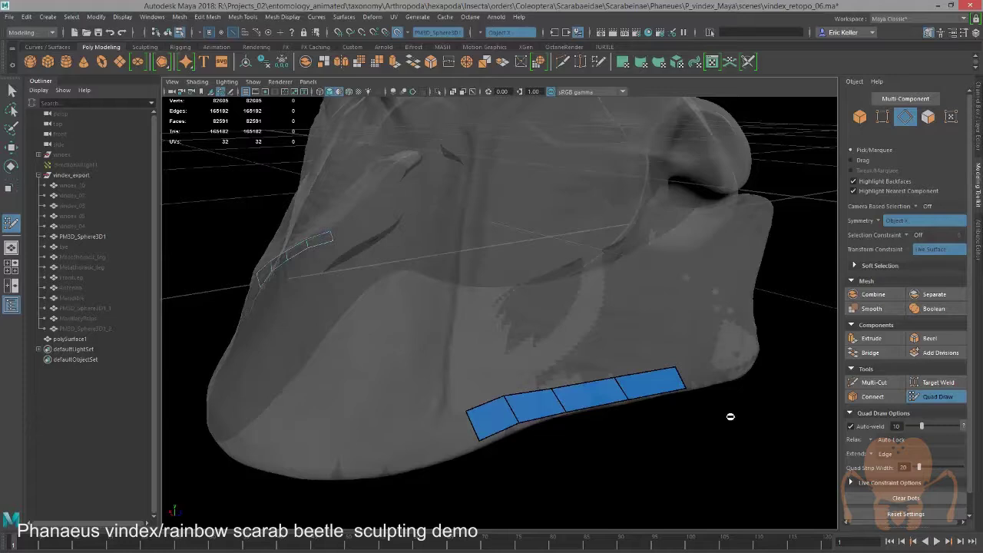
Delete the polySurface1 quad strip from the head
{"action": "mouse_move", "coordinate": [721, 415]}
{"action": "left_mouse_down", "text": "alt"}
{"action": "mouse_move", "coordinate": [698, 430]}
{"action": "mouse_move", "coordinate": [265, 350]}
{"action": "left_mouse_up", "text": "alt"}
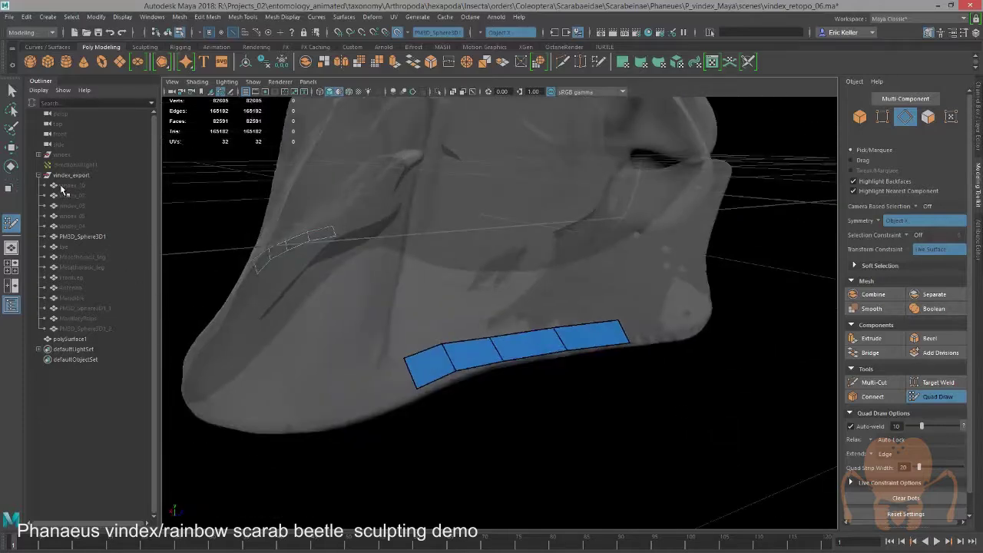
{"action": "left_click", "coordinate": [80, 338]}
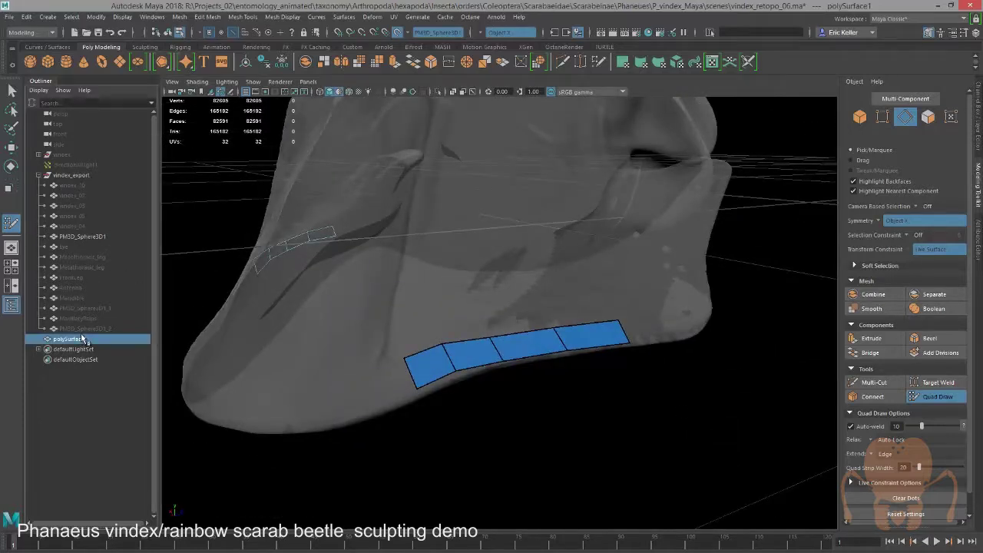
{"action": "key", "text": "Delete"}
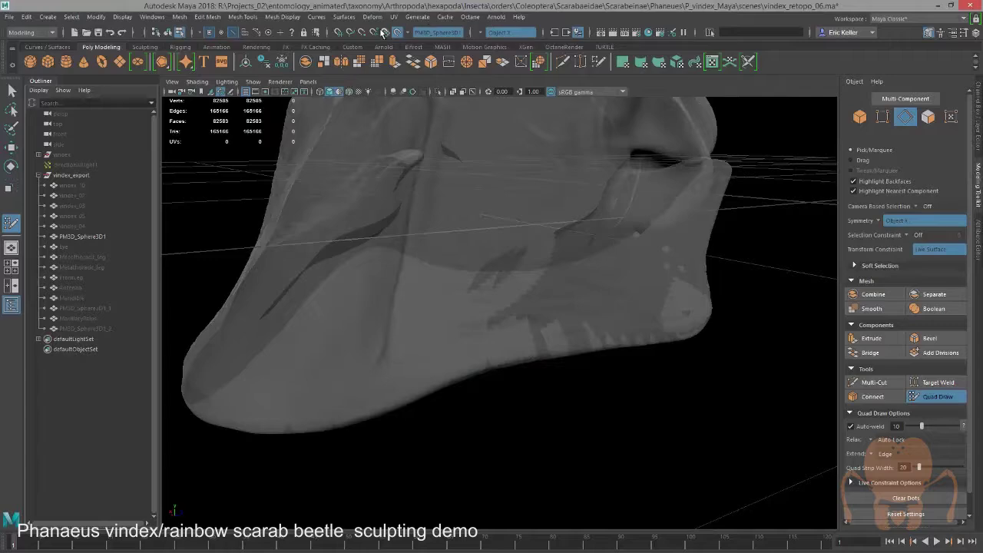
Turn off the live surface, then hide the vindex_export group and show the vindex retopology group instead
{"action": "left_click", "coordinate": [384, 33]}
{"action": "left_click", "coordinate": [70, 176]}
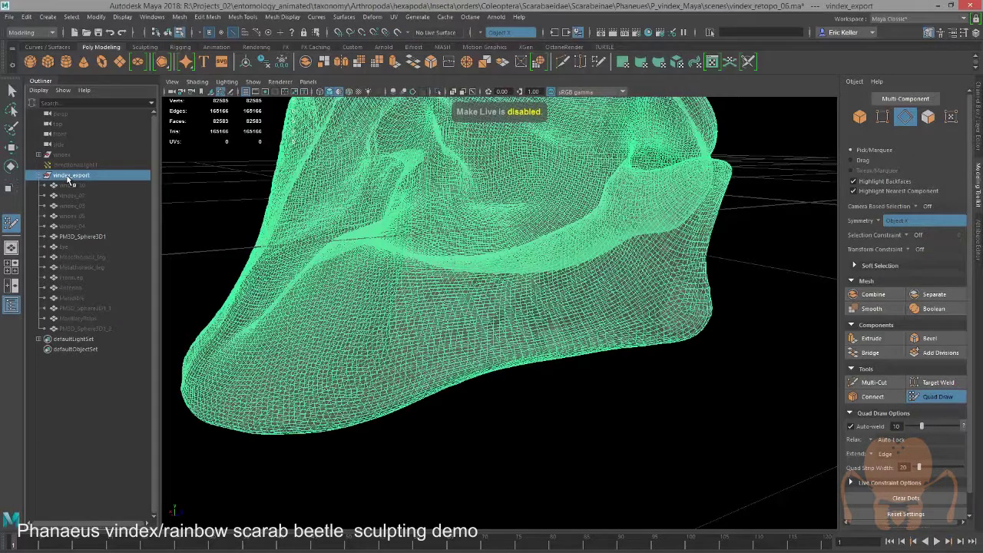
{"action": "key", "text": "ctrl+h"}
{"action": "left_click", "coordinate": [65, 155]}
{"action": "key", "text": "shift+h"}
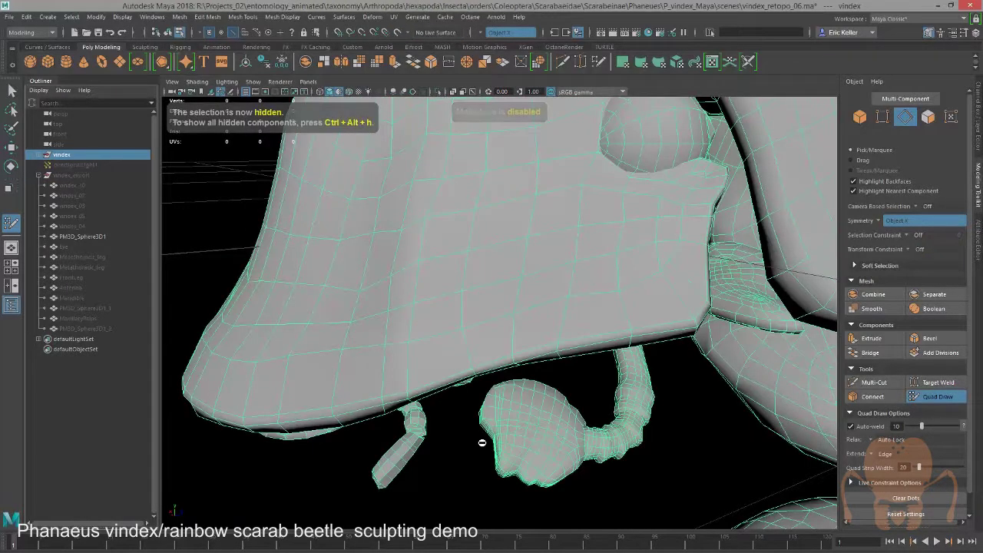
Activate the Insert Edge Loop tool and turn on Wireframe on Shaded to show the edges around the elytra
{"action": "left_click_drag", "start_coordinate": [482, 443], "coordinate": [422, 435], "text": "alt"}
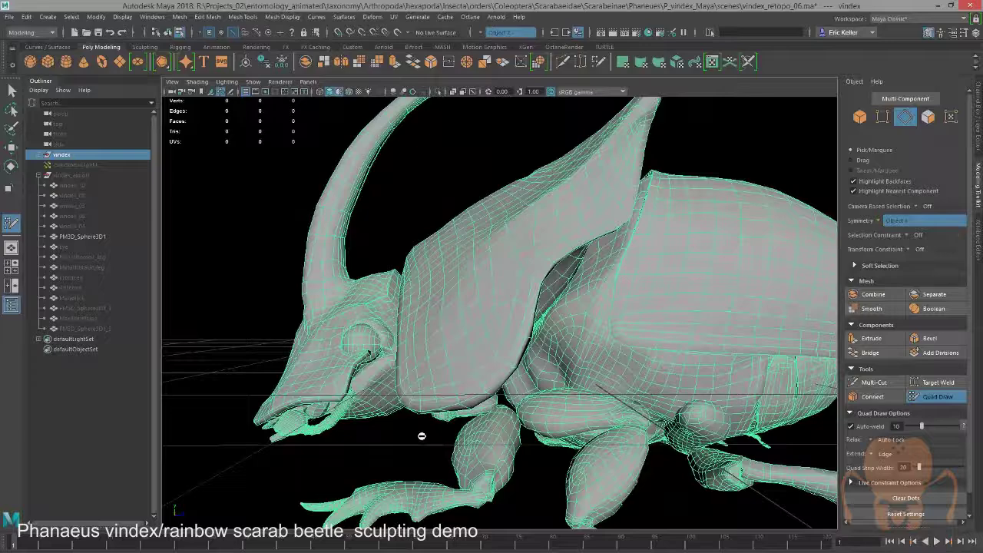
{"action": "right_click_drag", "start_coordinate": [421, 436], "coordinate": [599, 434], "text": "alt"}
{"action": "left_click_drag", "start_coordinate": [599, 434], "coordinate": [434, 394], "text": "alt"}
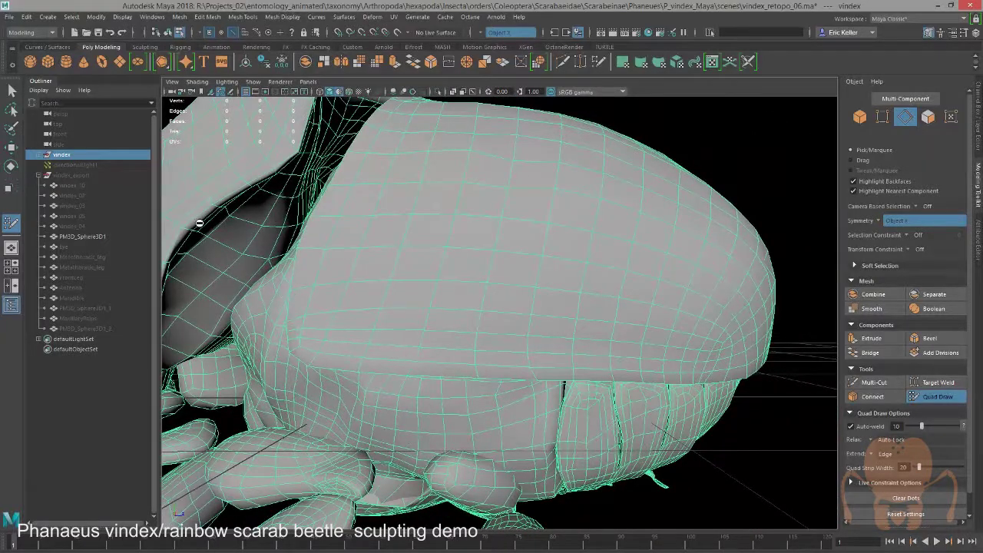
{"action": "left_click_drag", "start_coordinate": [427, 165], "coordinate": [439, 127], "text": "alt"}
{"action": "left_click", "coordinate": [243, 17]}
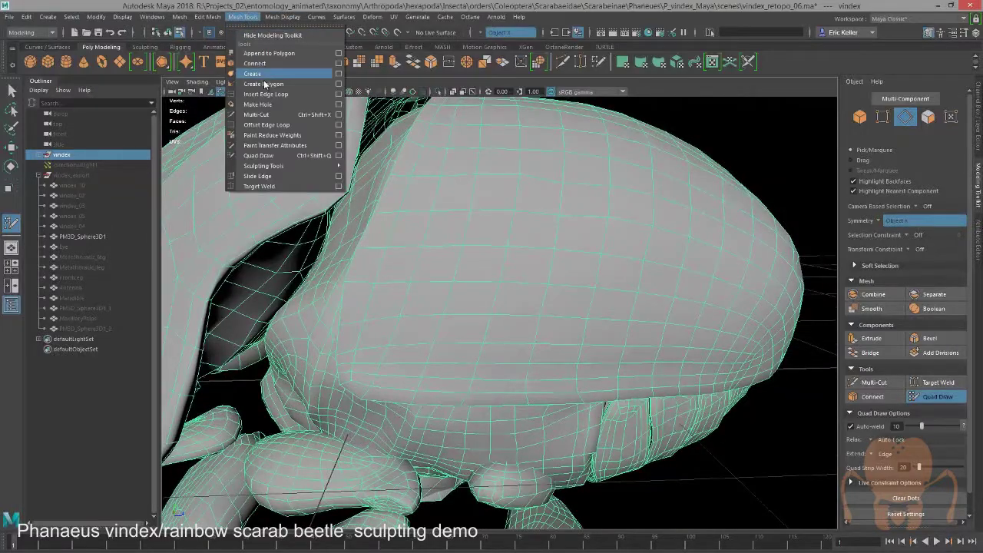
{"action": "left_click", "coordinate": [269, 96]}
{"action": "left_click_drag", "start_coordinate": [479, 288], "coordinate": [464, 268], "text": "alt"}
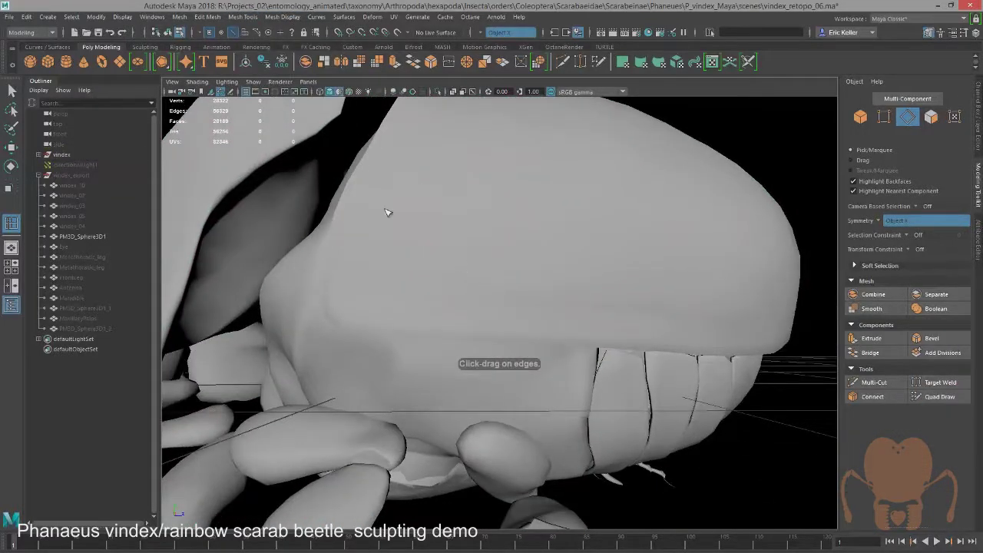
{"action": "left_click", "coordinate": [197, 81]}
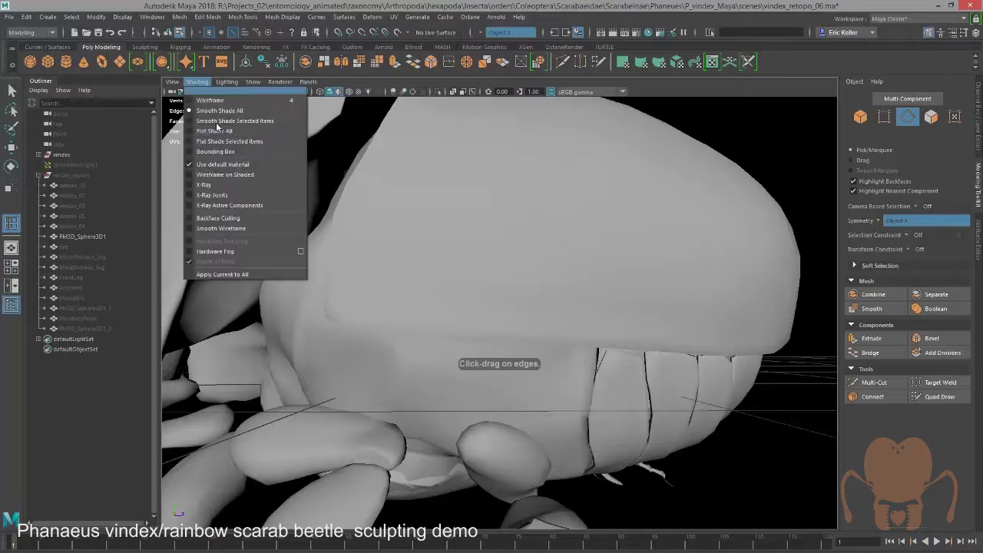
{"action": "left_click", "coordinate": [250, 174]}
{"action": "left_click_drag", "start_coordinate": [442, 302], "coordinate": [461, 303], "text": "alt"}
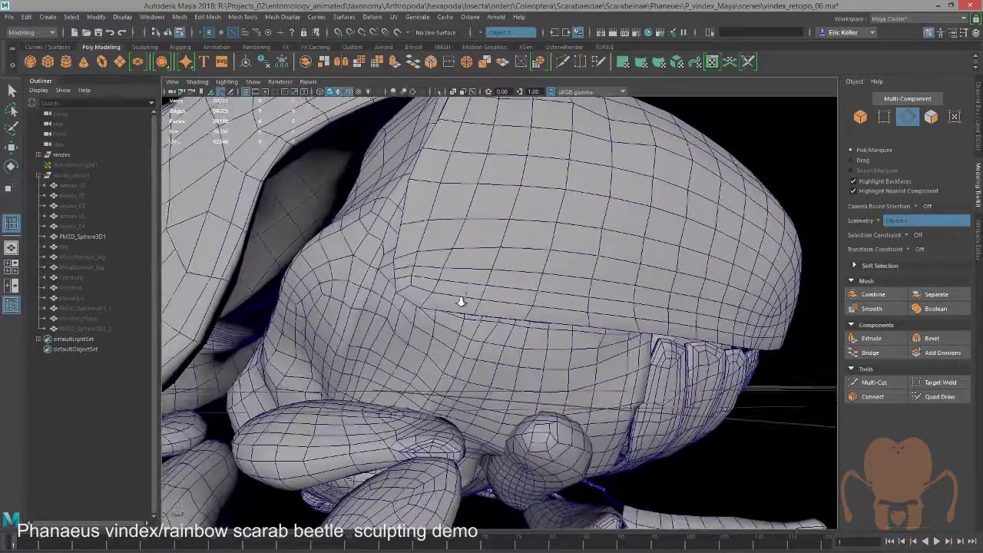
Insert an edge loop close to the lower border of the vindex_elytra mesh
{"action": "right_click_drag", "start_coordinate": [461, 302], "coordinate": [519, 331], "text": "alt"}
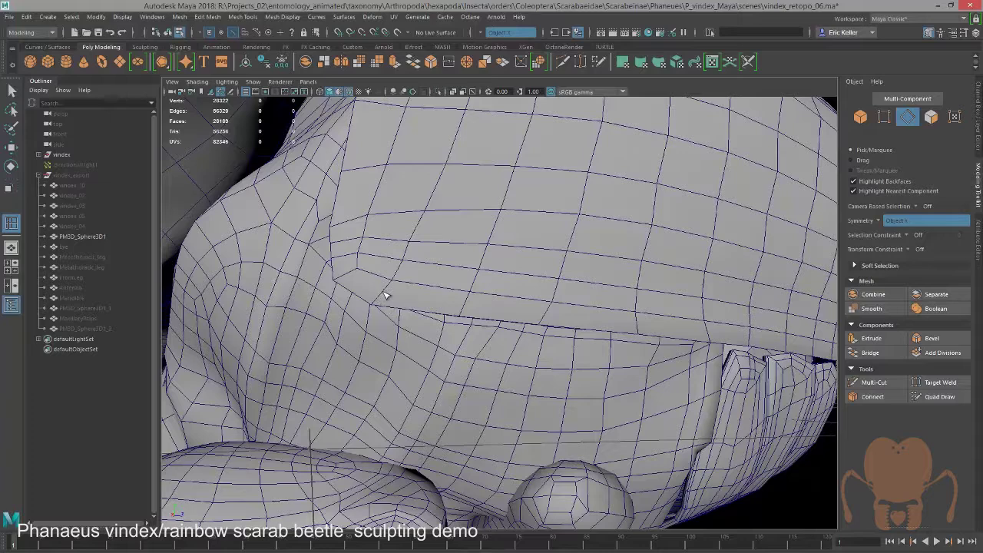
{"action": "left_click", "coordinate": [386, 298]}
{"action": "left_click", "coordinate": [387, 292]}
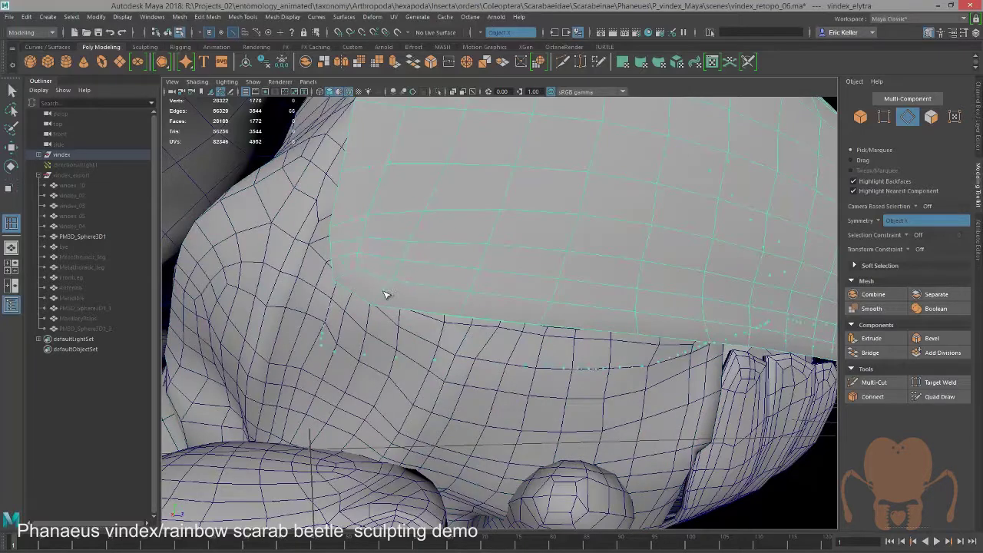
Examine the edge loop along the elytra margin and the abdomen beneath it from the side, rear and below
{"action": "left_click_drag", "start_coordinate": [423, 296], "coordinate": [369, 346], "text": "alt"}
{"action": "middle_click_drag", "start_coordinate": [490, 374], "coordinate": [380, 232], "text": "alt"}
{"action": "left_click_drag", "start_coordinate": [461, 355], "coordinate": [418, 296], "text": "alt"}
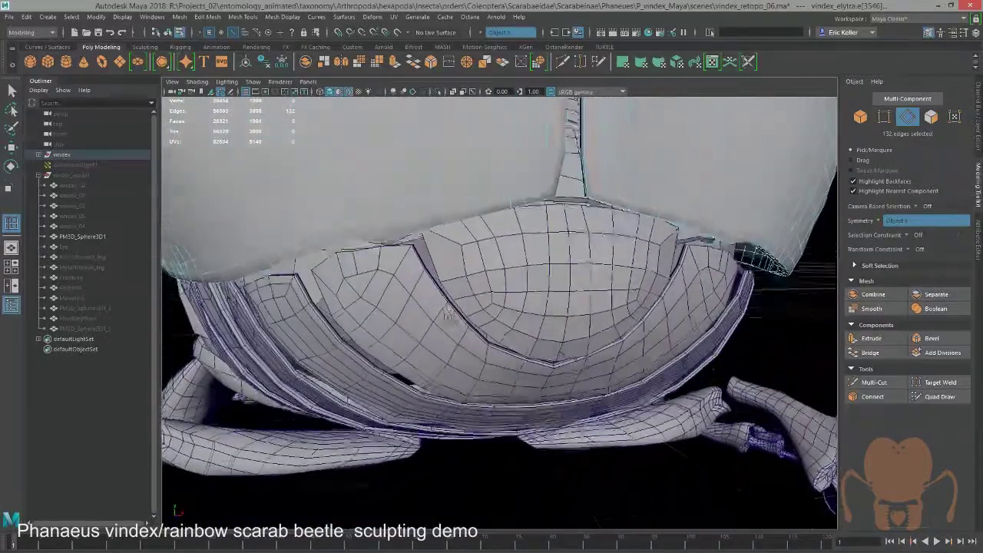
{"action": "middle_click_drag", "start_coordinate": [418, 296], "coordinate": [441, 322], "text": "alt"}
{"action": "left_click_drag", "start_coordinate": [441, 322], "coordinate": [484, 298], "text": "alt"}
{"action": "middle_click_drag", "start_coordinate": [465, 293], "coordinate": [537, 357], "text": "alt"}
{"action": "left_click_drag", "start_coordinate": [480, 306], "coordinate": [488, 297], "text": "alt"}
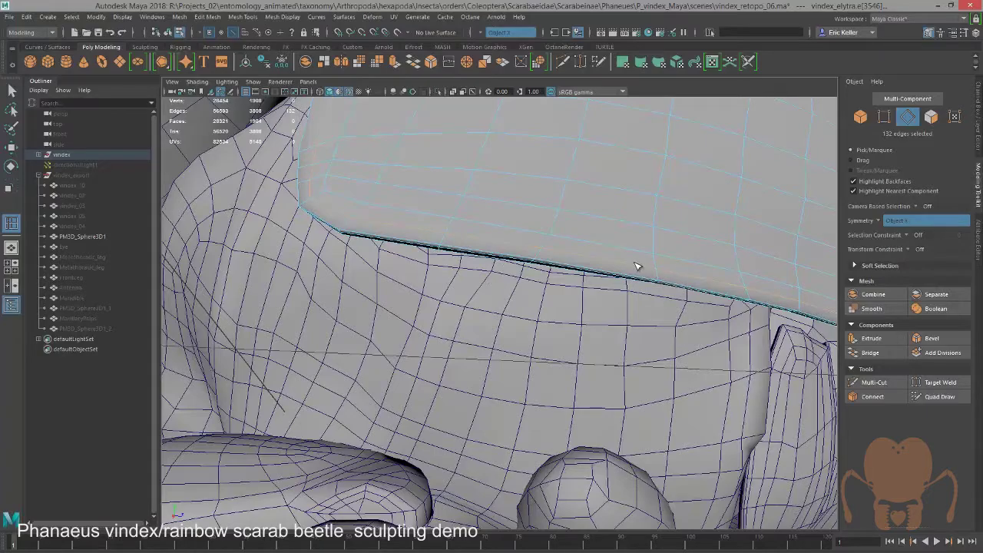
{"action": "left_click_drag", "start_coordinate": [637, 266], "coordinate": [617, 268], "text": "alt"}
{"action": "right_click_drag", "start_coordinate": [671, 272], "coordinate": [523, 230], "text": "alt"}
{"action": "middle_click_drag", "start_coordinate": [647, 274], "coordinate": [562, 254], "text": "alt"}
{"action": "left_click_drag", "start_coordinate": [561, 255], "coordinate": [715, 299], "text": "alt"}
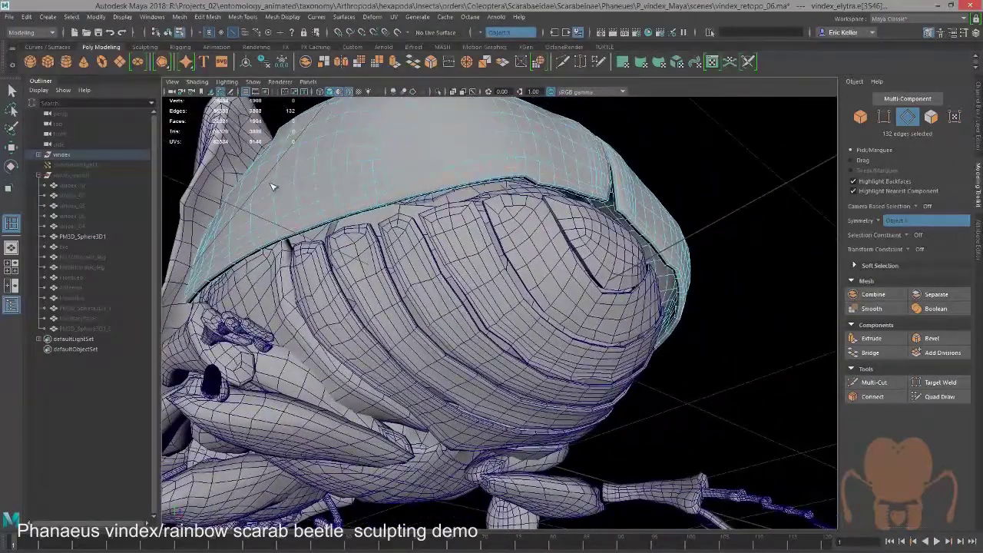
Switch to the Select tool, pick the body mesh and examine the wireframe of the overlapping abdominal segments
{"action": "left_click", "coordinate": [12, 90]}
{"action": "left_click", "coordinate": [526, 234]}
{"action": "left_click_drag", "start_coordinate": [549, 242], "coordinate": [498, 247], "text": "alt"}
{"action": "left_click", "coordinate": [489, 250]}
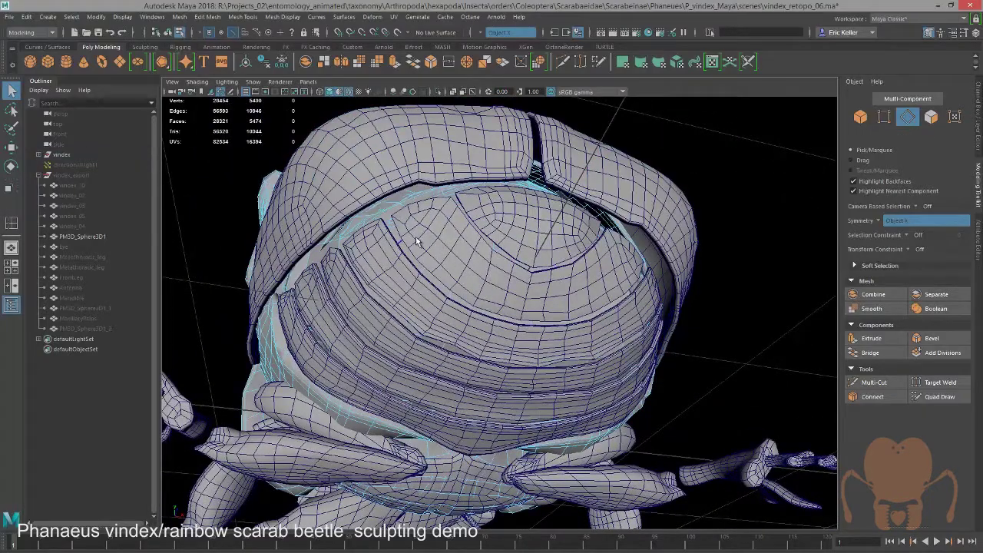
{"action": "left_click_drag", "start_coordinate": [558, 305], "coordinate": [713, 364], "text": "alt"}
{"action": "right_click_drag", "start_coordinate": [630, 345], "coordinate": [676, 350], "text": "alt"}
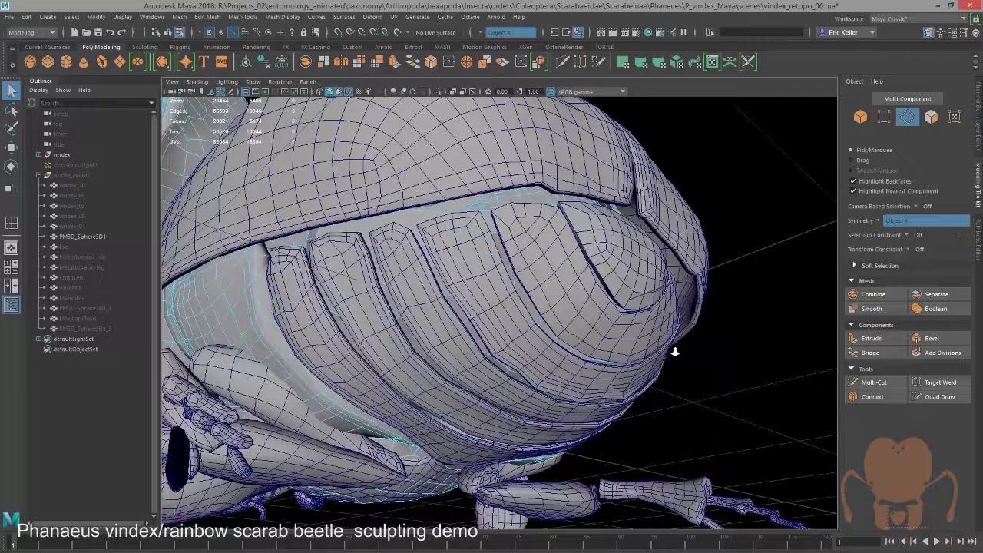
{"action": "middle_click_drag", "start_coordinate": [676, 351], "coordinate": [657, 373], "text": "alt"}
{"action": "left_click_drag", "start_coordinate": [657, 373], "coordinate": [647, 374], "text": "alt"}
{"action": "left_click_drag", "start_coordinate": [570, 371], "coordinate": [560, 348], "text": "alt"}
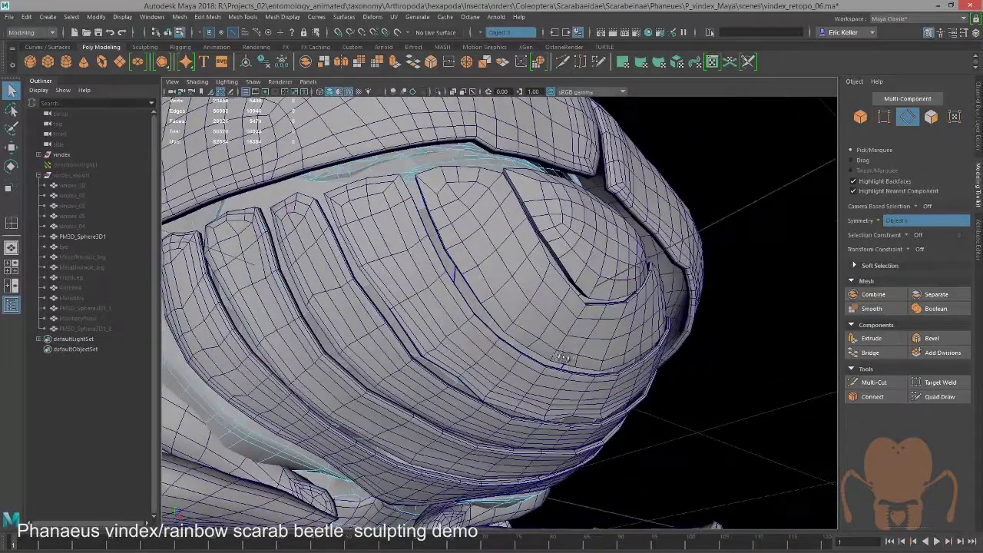
Select the vindex_abdomen_bottom mesh as an object and examine its segments from the side
{"action": "left_click", "coordinate": [554, 330]}
{"action": "right_click_drag", "start_coordinate": [575, 238], "coordinate": [541, 361]}
{"action": "mouse_move", "coordinate": [670, 405]}
{"action": "left_mouse_down", "text": "alt"}
{"action": "mouse_move", "coordinate": [698, 351]}
{"action": "mouse_move", "coordinate": [655, 408]}
{"action": "left_mouse_up", "text": "alt"}
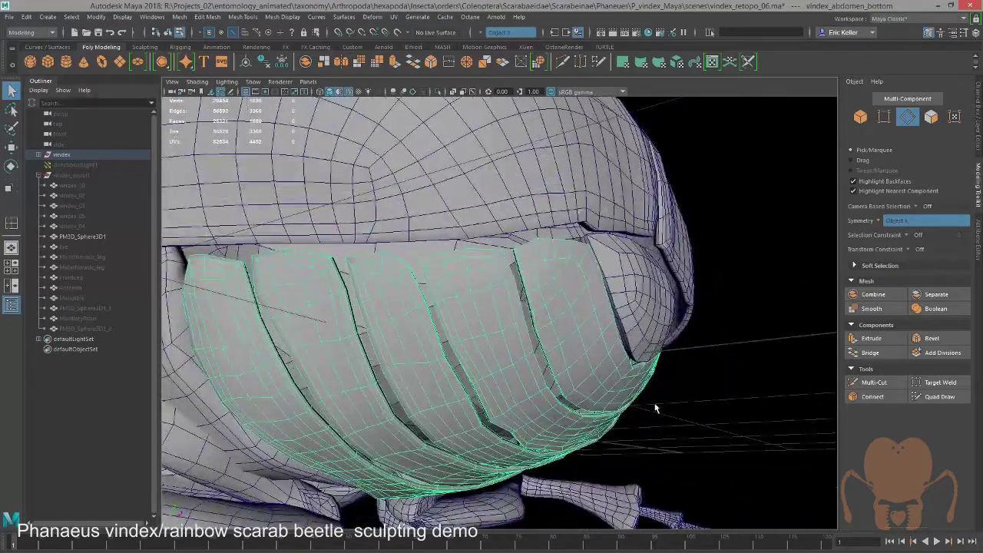
{"action": "left_click_drag", "start_coordinate": [586, 370], "coordinate": [507, 348], "text": "alt"}
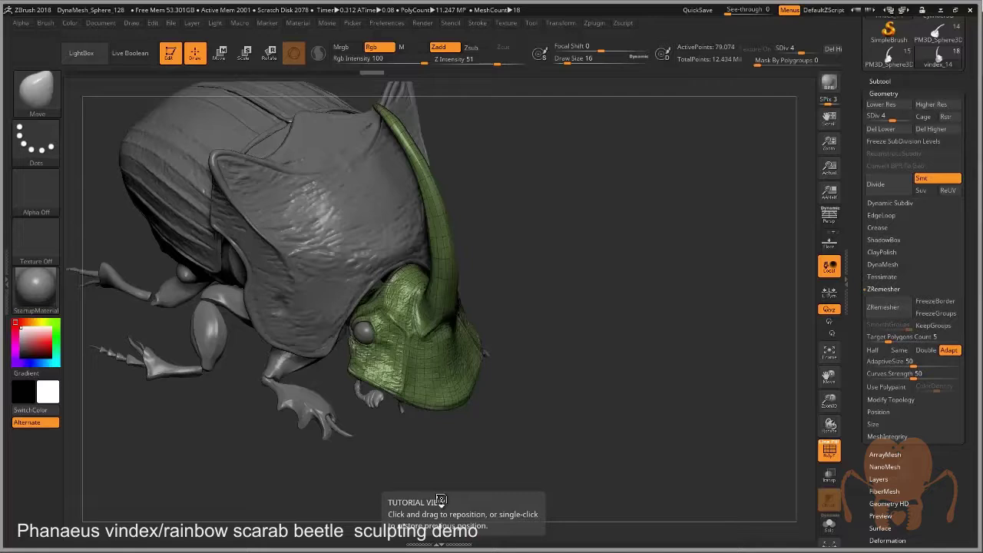
Switch to ZBrush, turn off the PolyFrame display and examine the beetle sculpt's underside
{"action": "left_click", "coordinate": [829, 449]}
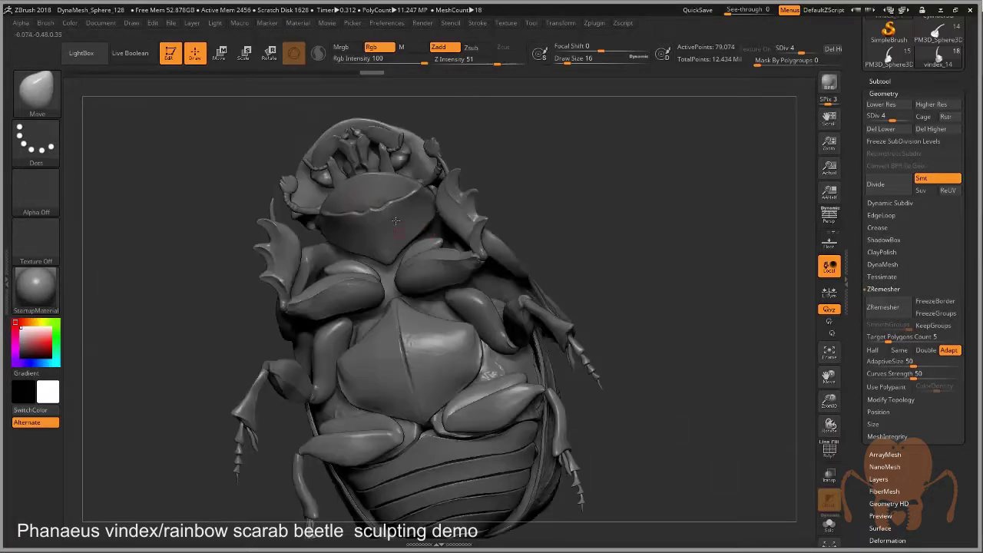
{"action": "left_click_drag", "start_coordinate": [611, 237], "coordinate": [597, 208], "text": "alt"}
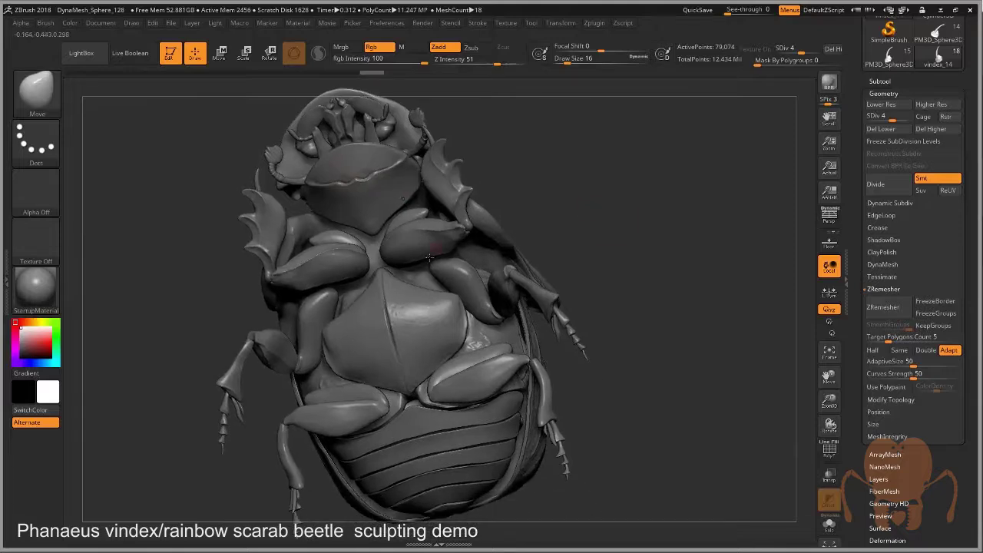
{"action": "left_click_drag", "start_coordinate": [684, 360], "coordinate": [717, 468]}
{"action": "left_click_drag", "start_coordinate": [598, 410], "coordinate": [489, 336]}
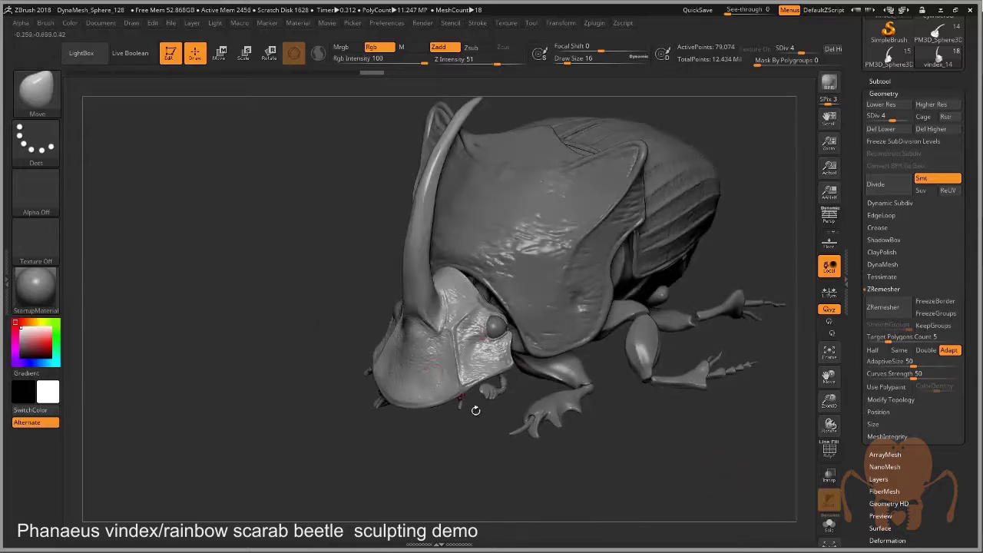
Examine the sculpted surface detail on the head and the grooved elytra up close
{"action": "left_click_drag", "start_coordinate": [476, 410], "coordinate": [467, 441]}
{"action": "left_click_drag", "start_coordinate": [829, 400], "coordinate": [821, 461]}
{"action": "left_click_drag", "start_coordinate": [159, 365], "coordinate": [146, 246], "text": "alt"}
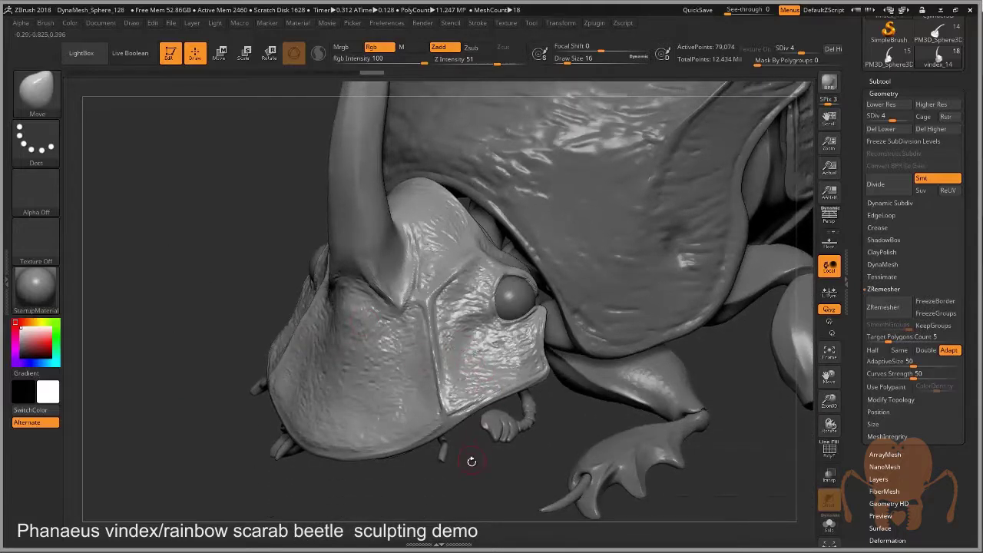
{"action": "left_click_drag", "start_coordinate": [461, 471], "coordinate": [347, 536], "text": "alt"}
{"action": "left_click_drag", "start_coordinate": [784, 295], "coordinate": [656, 321], "text": "alt"}
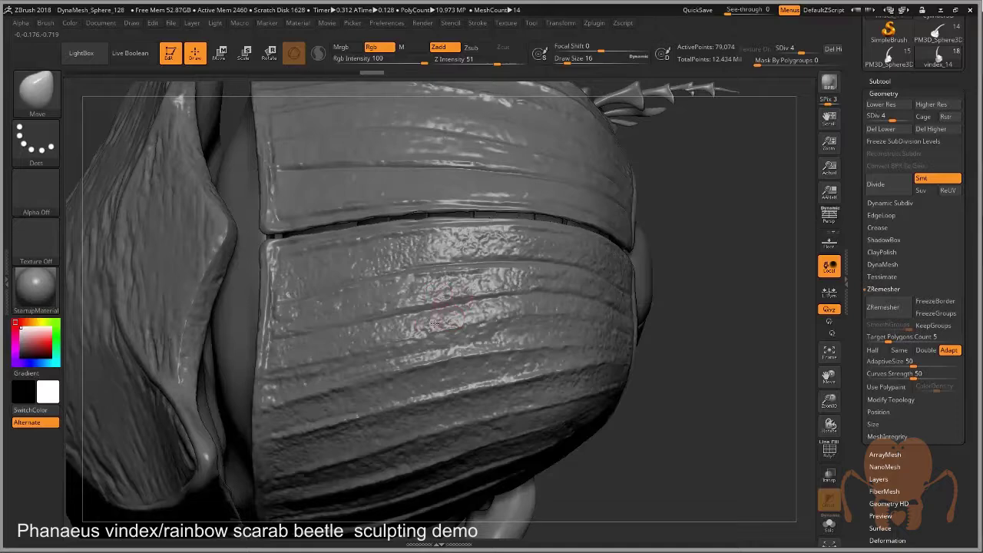
Examine the grooved elytra and the pronotum texture up close, and compare them with the wider beetle sculpt
{"action": "mouse_move", "coordinate": [641, 436]}
{"action": "left_mouse_down"}
{"action": "mouse_move", "coordinate": [658, 430]}
{"action": "mouse_move", "coordinate": [667, 443]}
{"action": "mouse_move", "coordinate": [663, 478]}
{"action": "mouse_move", "coordinate": [522, 436]}
{"action": "left_mouse_up"}
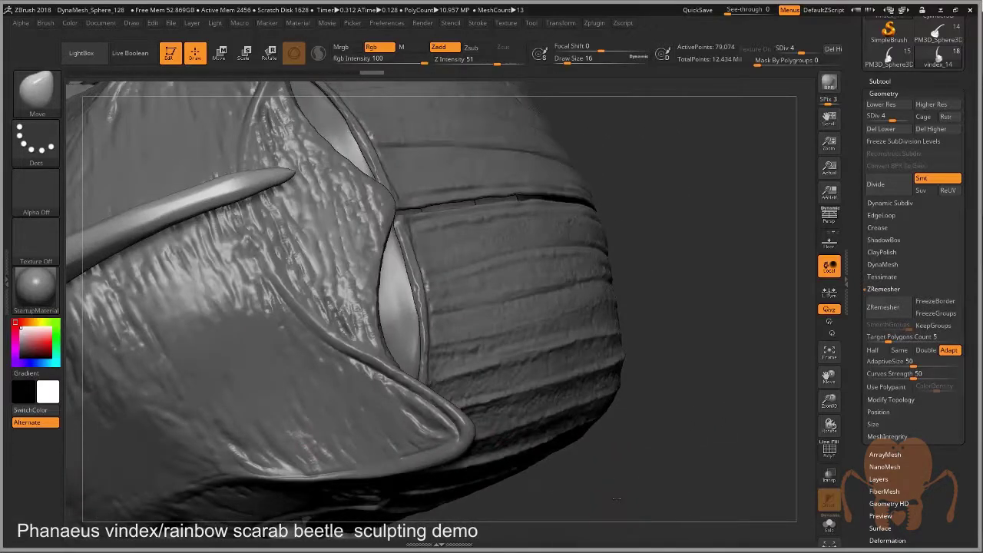
{"action": "left_click_drag", "start_coordinate": [601, 513], "coordinate": [691, 436], "text": "alt"}
{"action": "left_click_drag", "start_coordinate": [831, 408], "coordinate": [817, 378]}
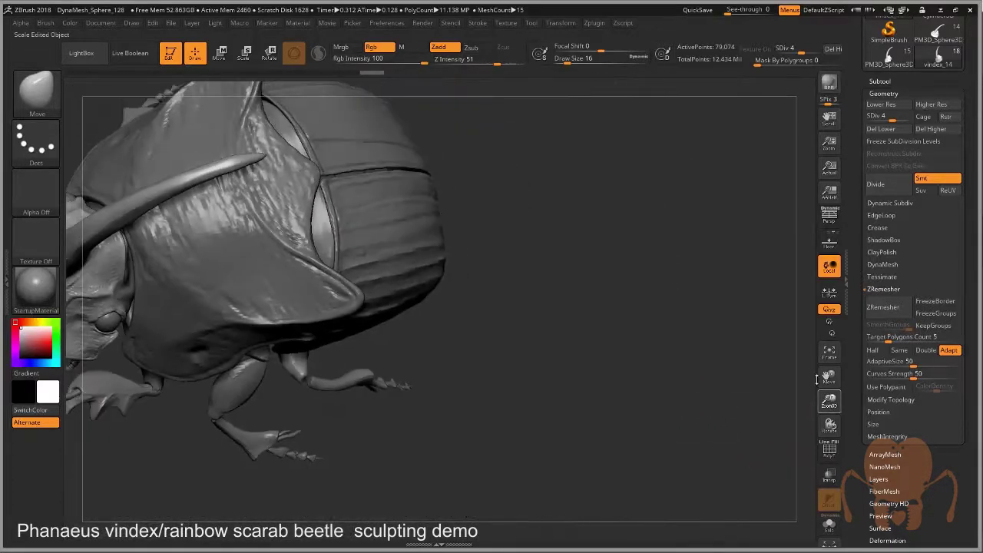
Compare the vindex_14 head at subdivision level 6 with its lowest level, 1
{"action": "left_click_drag", "start_coordinate": [538, 346], "coordinate": [660, 400], "text": "alt"}
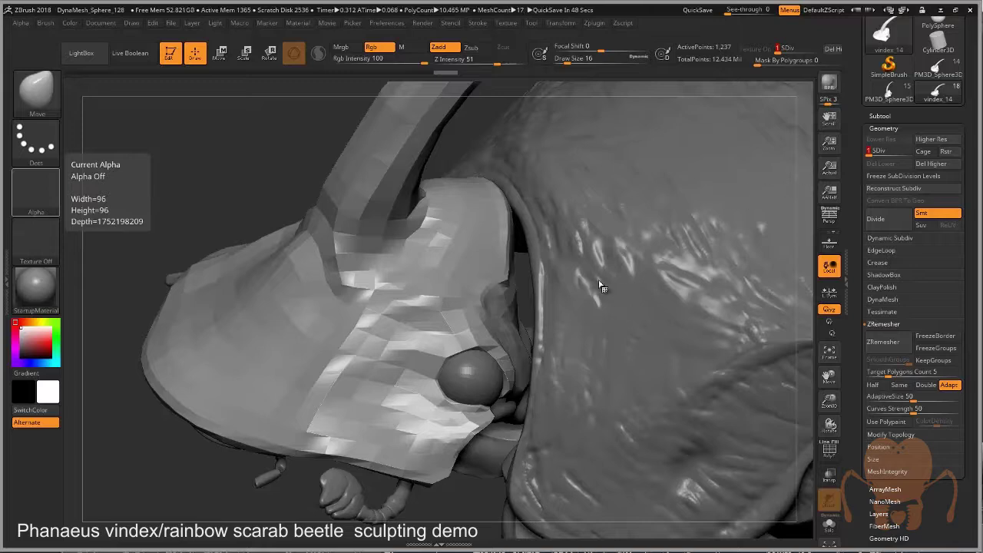
{"action": "left_click_drag", "start_coordinate": [871, 152], "coordinate": [910, 152]}
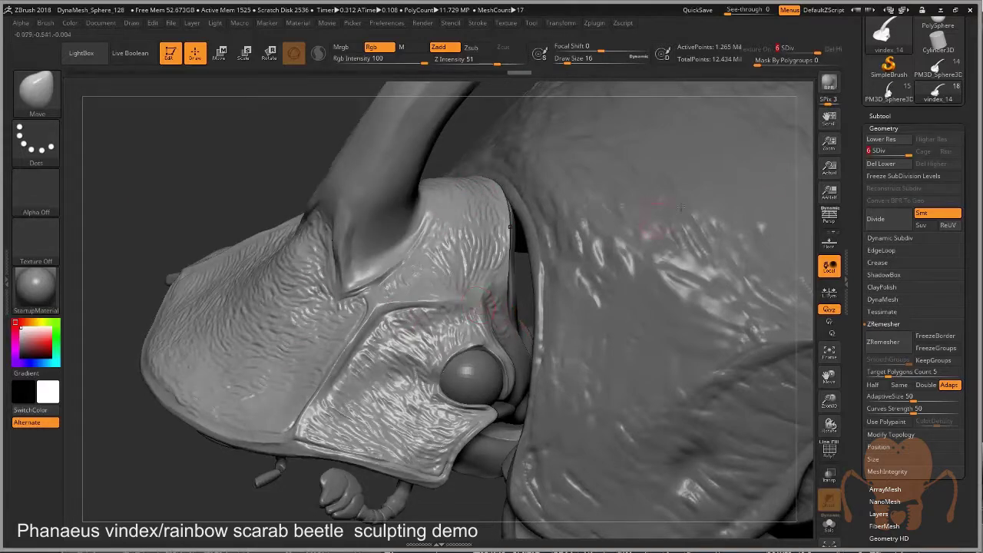
{"action": "left_click_drag", "start_coordinate": [879, 152], "coordinate": [868, 153]}
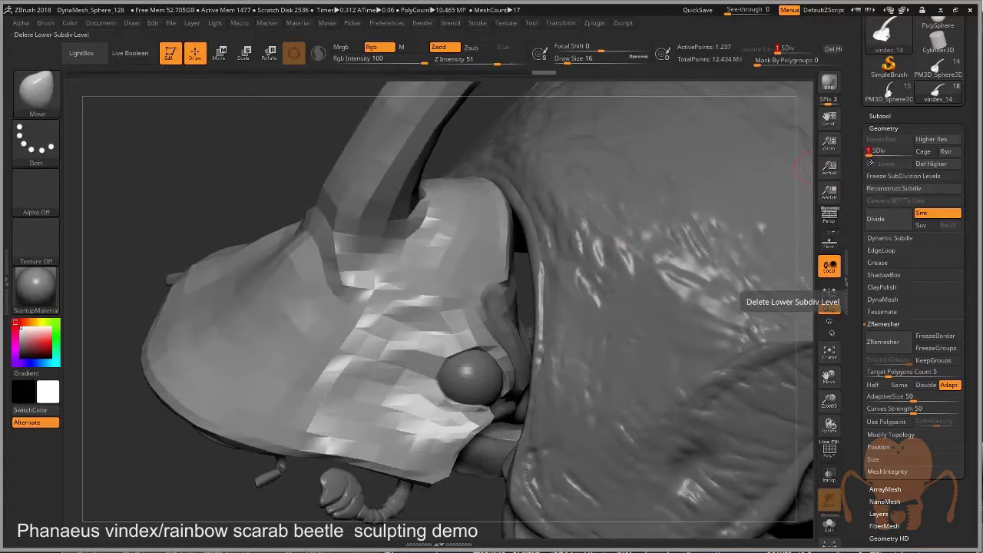
Show the subtool list, switch to the PM3D_Sphere3D1 tool with 15 subtools and examine the sculpted detail around the eye
{"action": "left_click", "coordinate": [879, 116]}
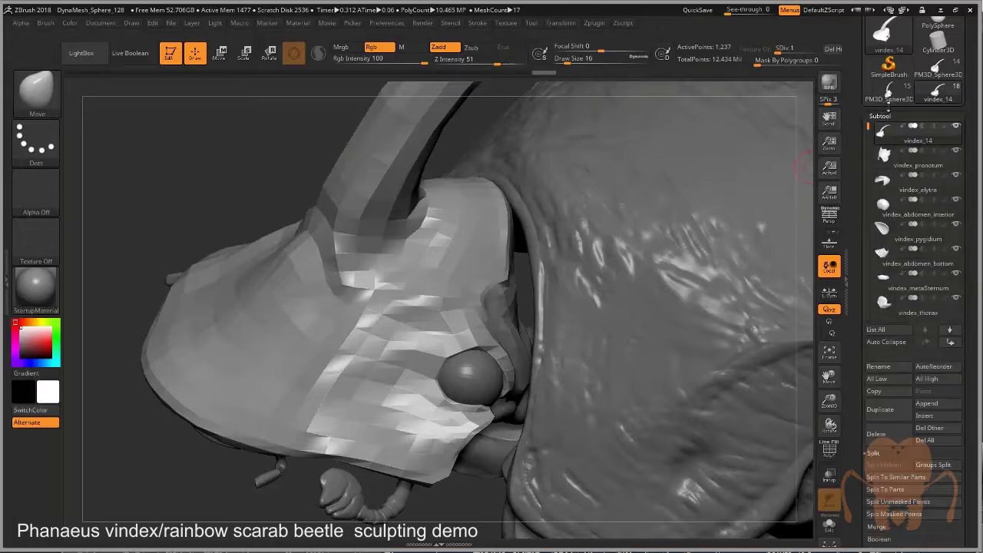
{"action": "mouse_move", "coordinate": [891, 98]}
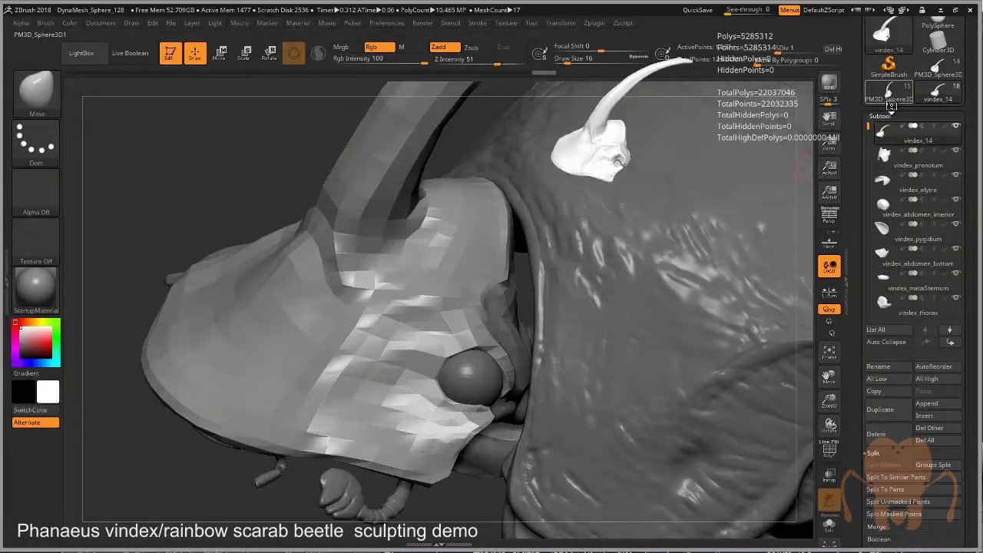
{"action": "left_click", "coordinate": [890, 102]}
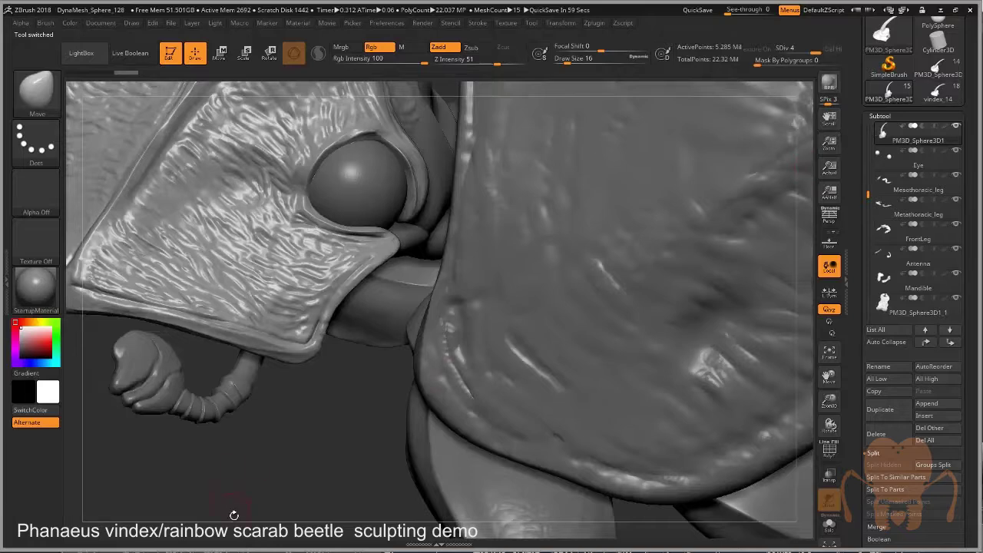
{"action": "left_click_drag", "start_coordinate": [383, 489], "coordinate": [485, 552], "text": "alt"}
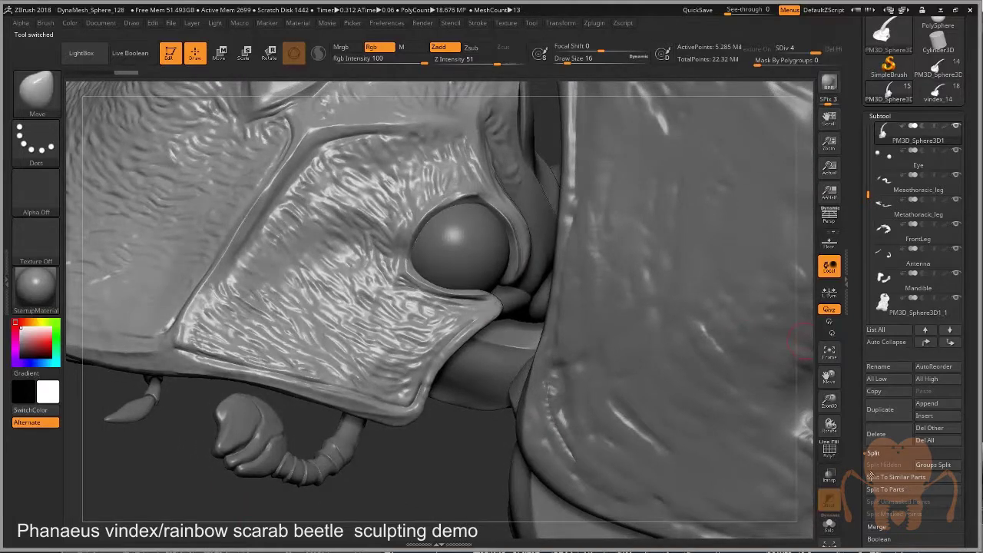
{"action": "scroll", "coordinate": [858, 484], "scroll_direction": "down", "scroll_amount": 5}
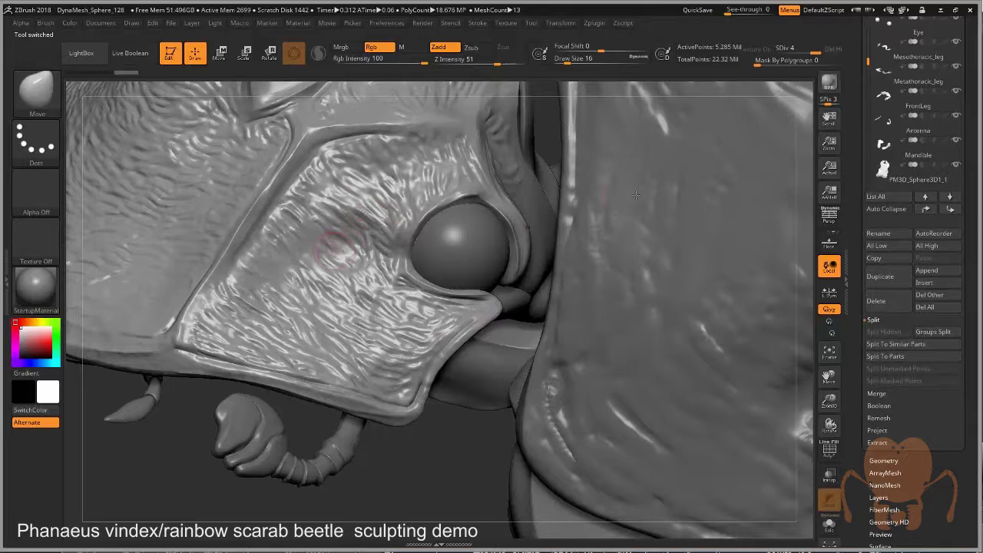
{"action": "scroll", "coordinate": [914, 123], "scroll_direction": "up", "scroll_amount": 10}
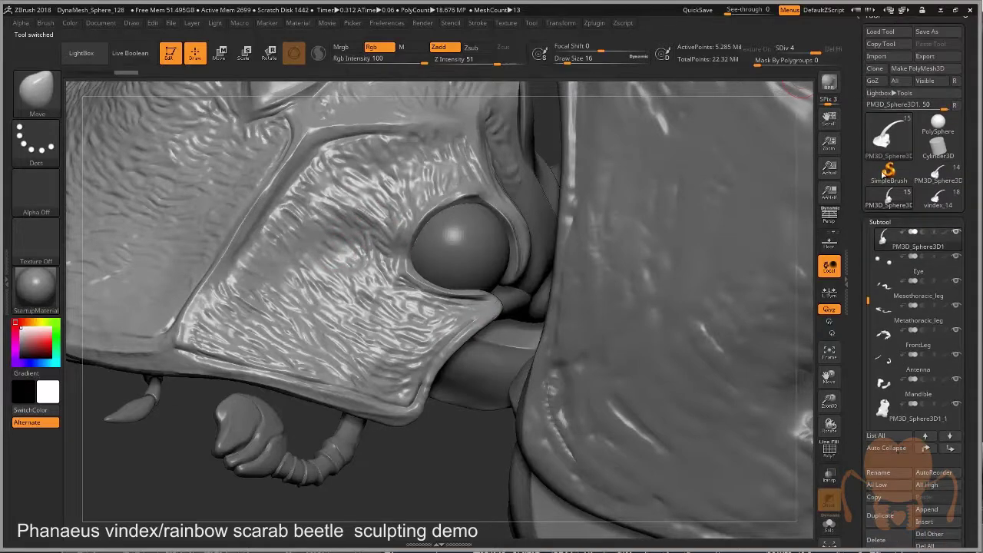
Switch back to the vindex_14 tool, view the low-resolution head from the side and raise its subdivision level
{"action": "left_click", "coordinate": [941, 199]}
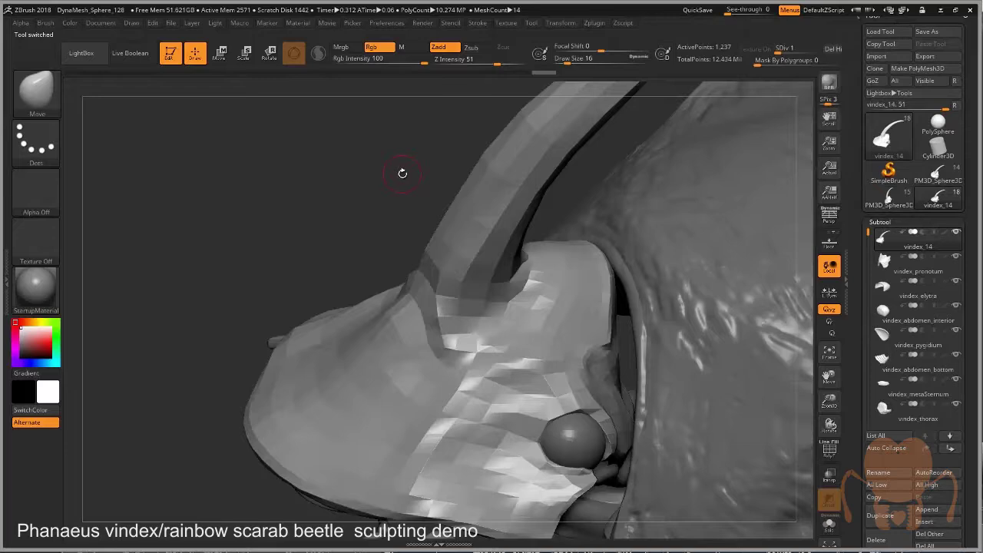
{"action": "left_click_drag", "start_coordinate": [402, 171], "coordinate": [508, 443]}
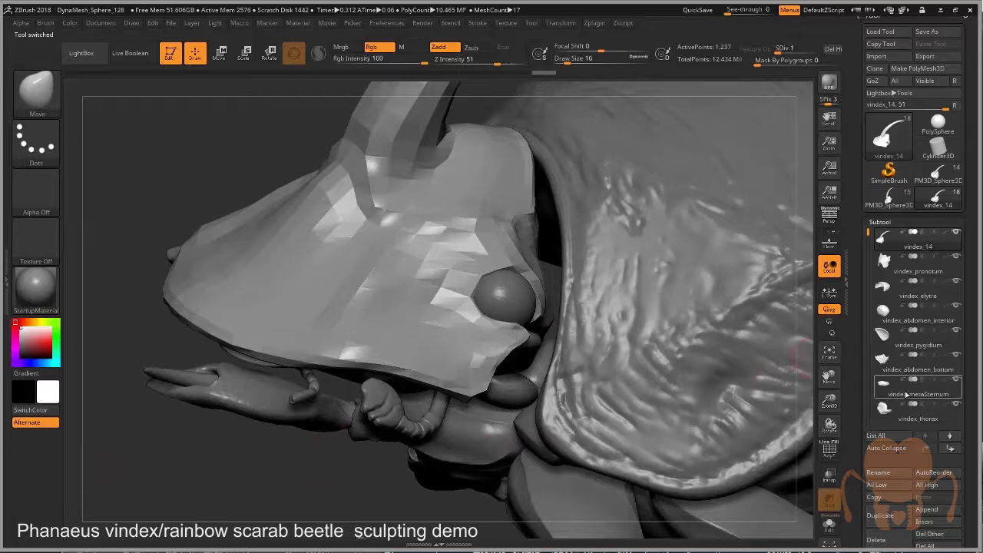
{"action": "scroll", "coordinate": [864, 353], "scroll_direction": "down", "scroll_amount": 5}
{"action": "left_click", "coordinate": [876, 457]}
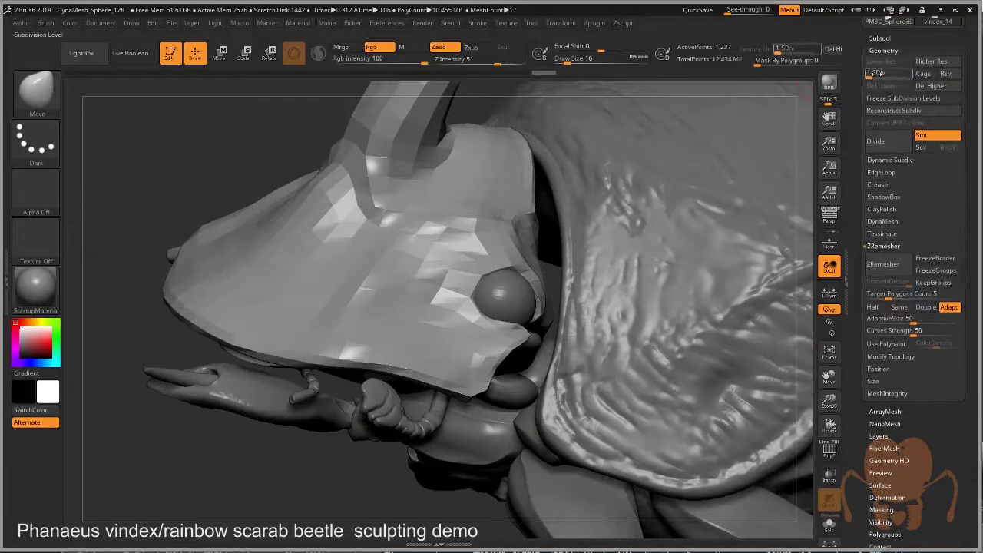
{"action": "left_click_drag", "start_coordinate": [873, 76], "coordinate": [928, 75]}
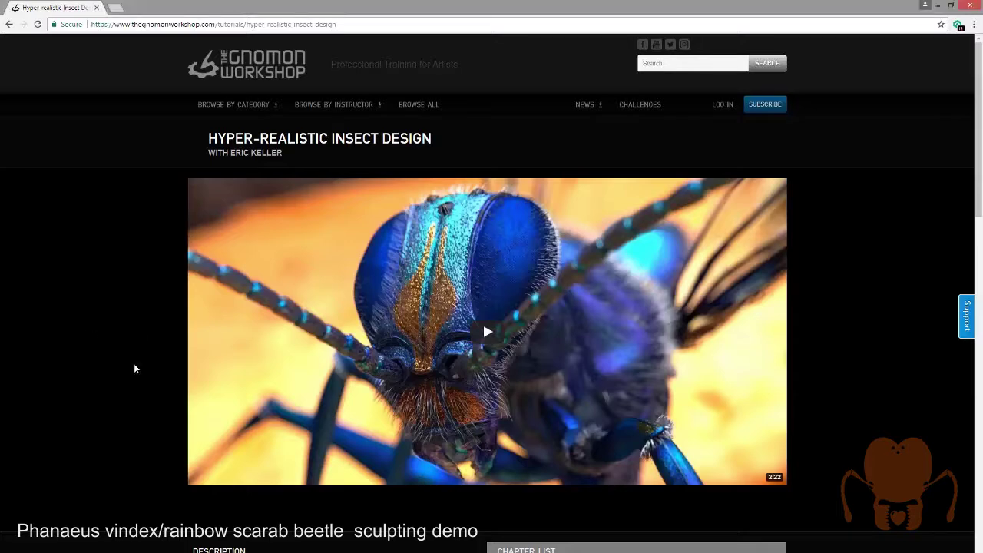
Look through the description and chapter list of the Hyper-Realistic Insect Design tutorial on the Gnomon Workshop page
{"action": "scroll", "coordinate": [130, 362], "scroll_direction": "down", "scroll_amount": 4}
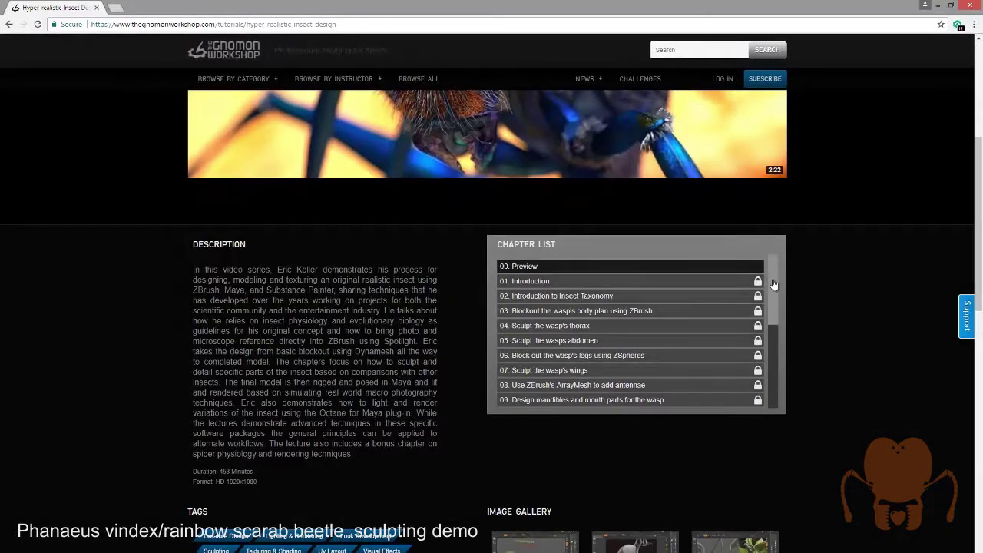
{"action": "left_click_drag", "start_coordinate": [770, 269], "coordinate": [746, 271]}
{"action": "scroll", "coordinate": [967, 174], "scroll_direction": "up", "scroll_amount": 3}
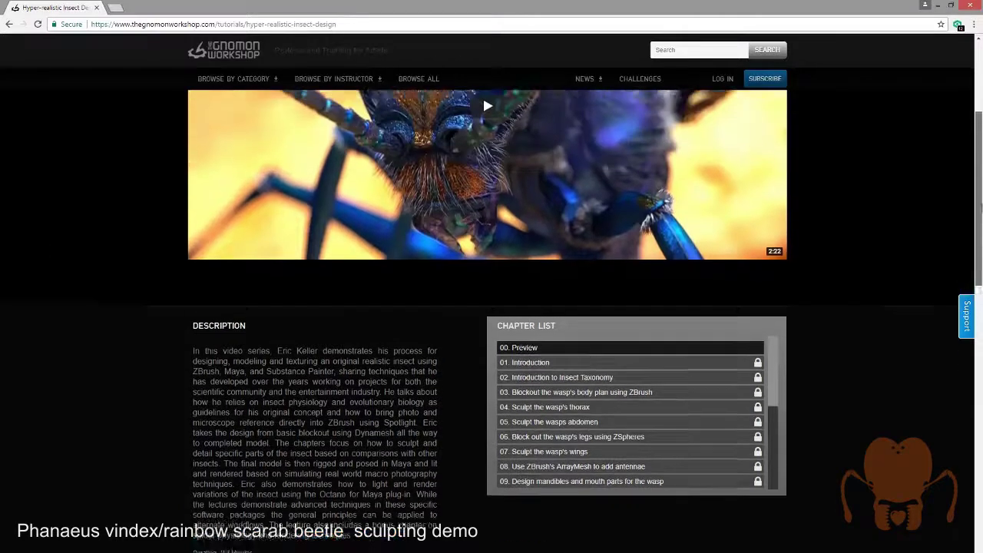
{"action": "scroll", "coordinate": [967, 174], "scroll_direction": "up", "scroll_amount": 2}
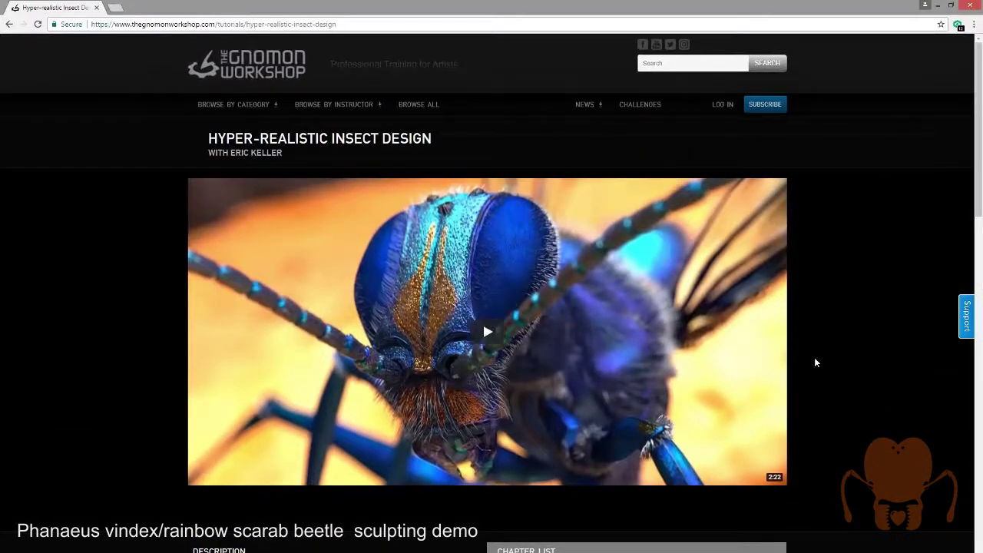